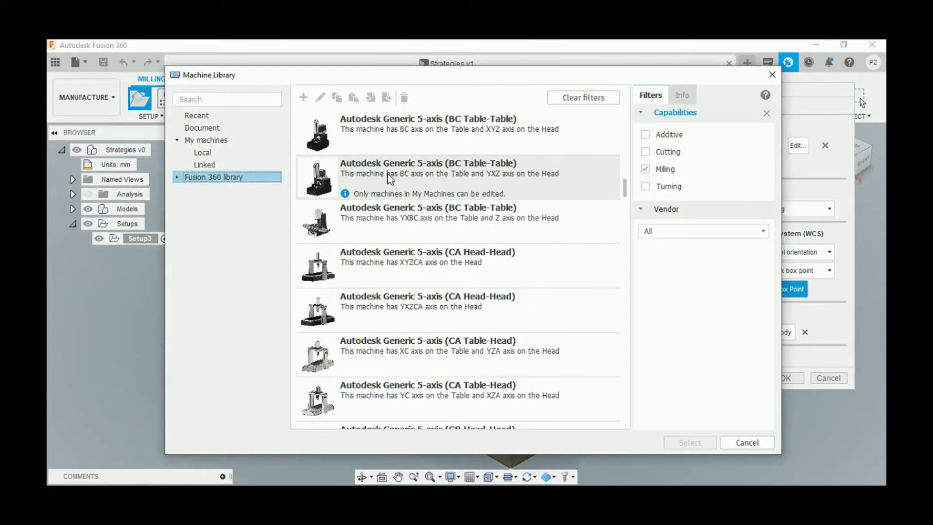
Assign the Matsuura VX1500 from My machines as the machine for Setup3
scroll(387, 173, down, 10)
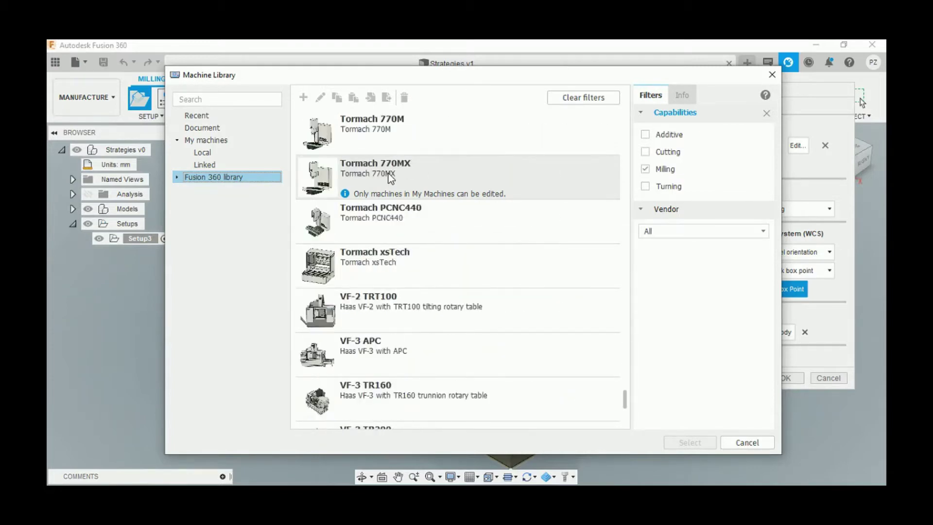
click(204, 115)
click(211, 140)
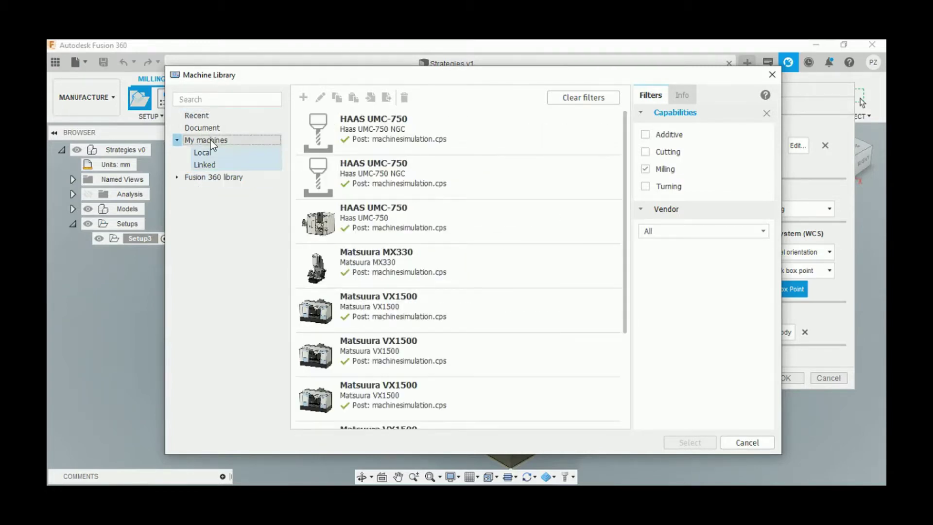
click(409, 316)
click(411, 316)
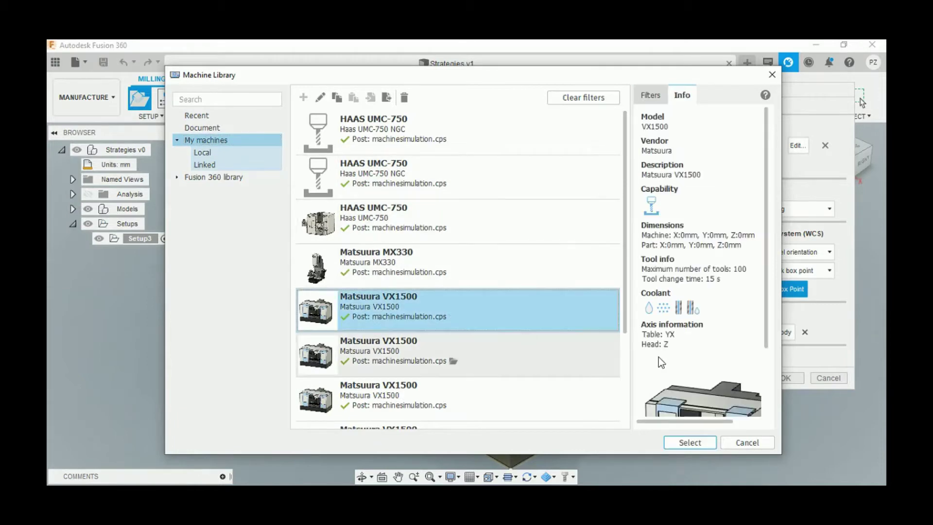
scroll(705, 355, down, 3)
scroll(706, 357, up, 3)
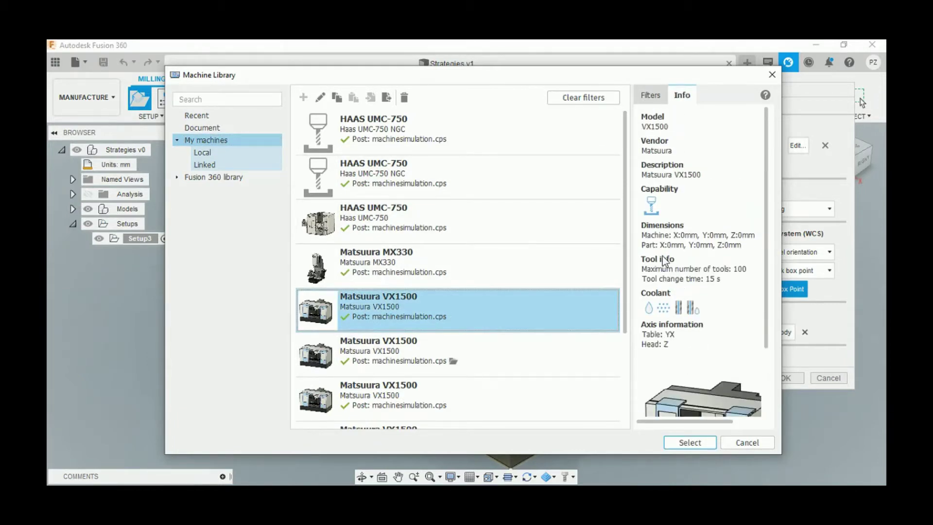
click(654, 97)
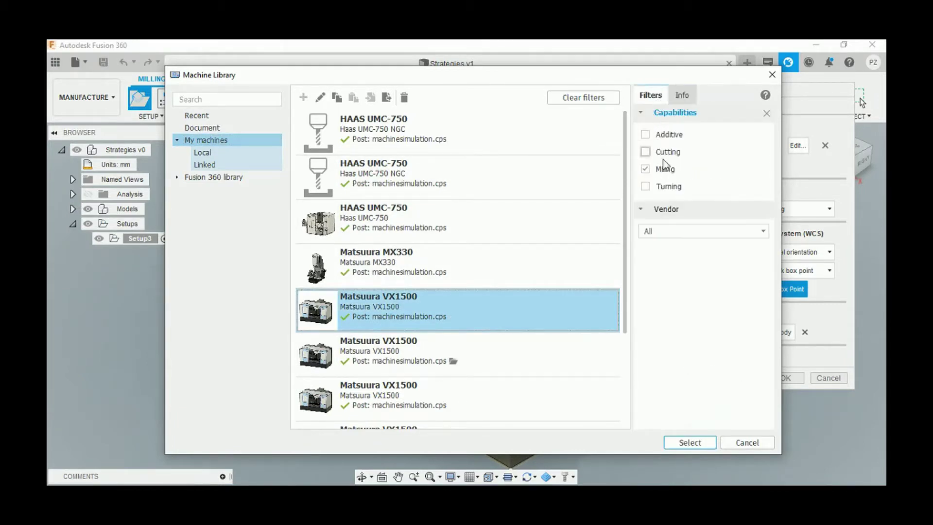
click(682, 100)
click(690, 442)
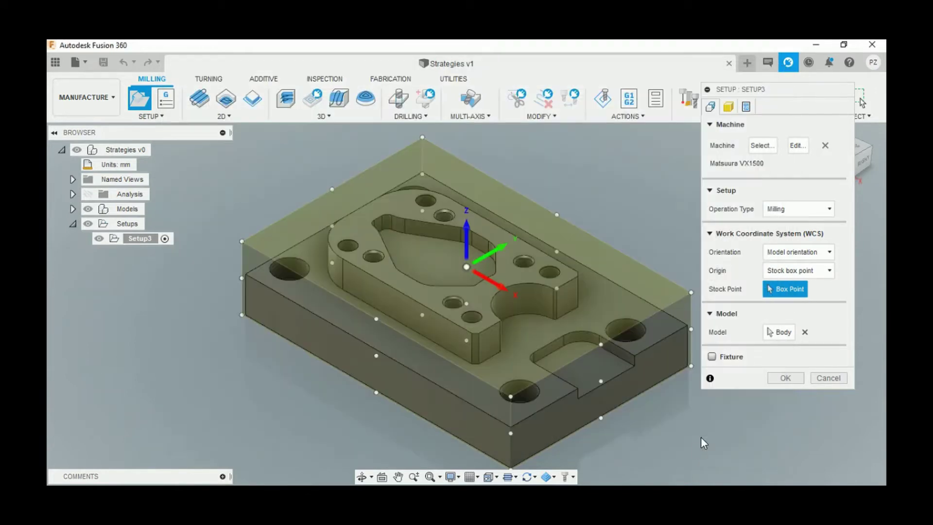
Keep Milling as the operation type, and try the Select Z axis/plane & X axis orientation before restoring Model orientation
click(781, 213)
click(781, 222)
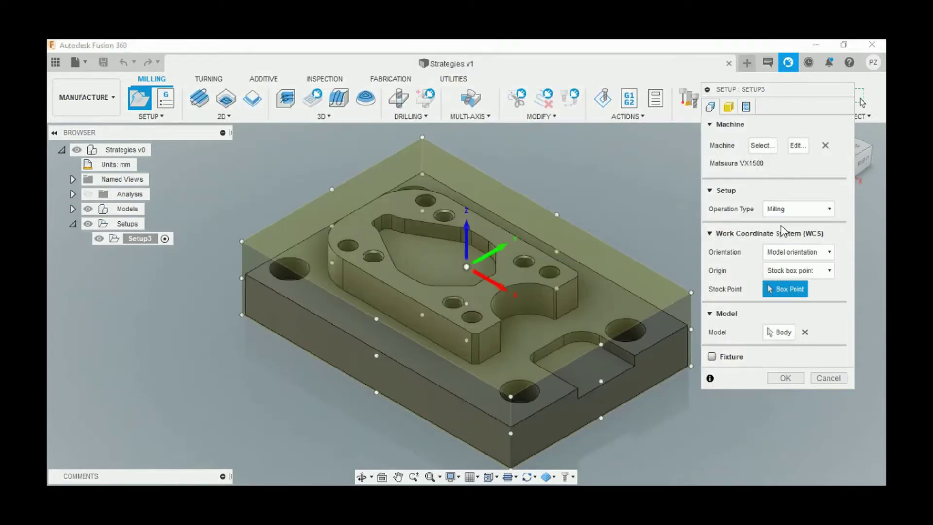
click(783, 252)
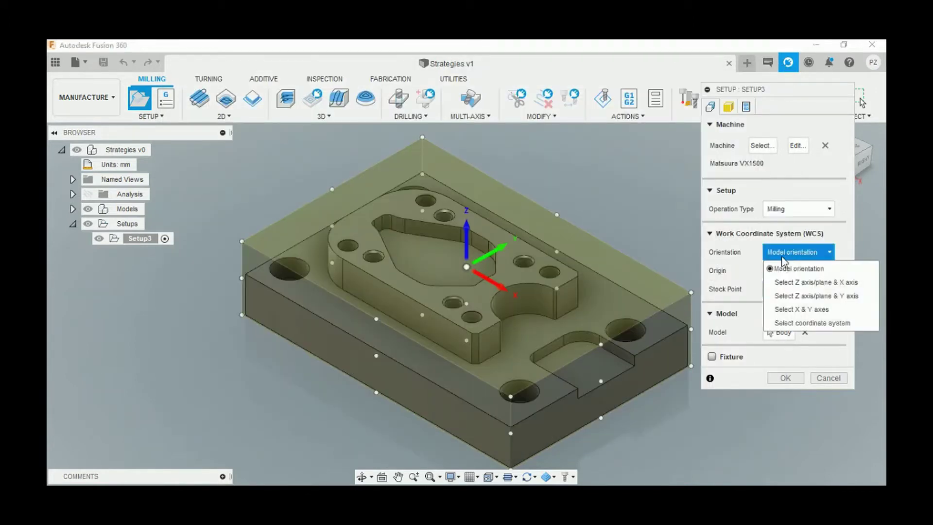
click(797, 283)
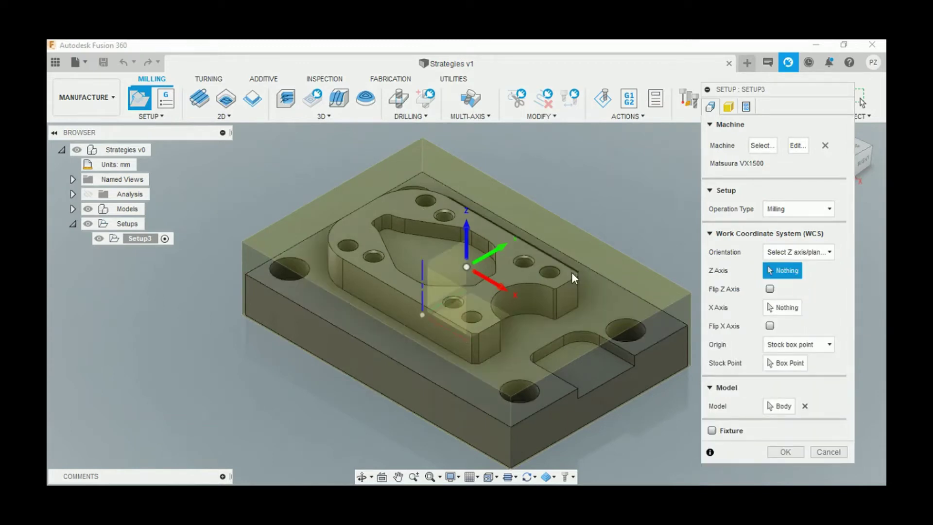
click(797, 252)
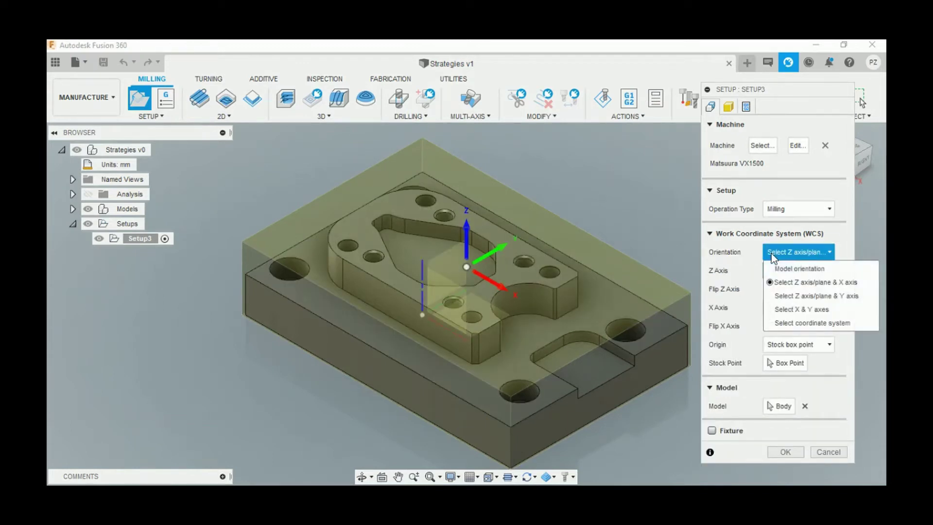
click(774, 267)
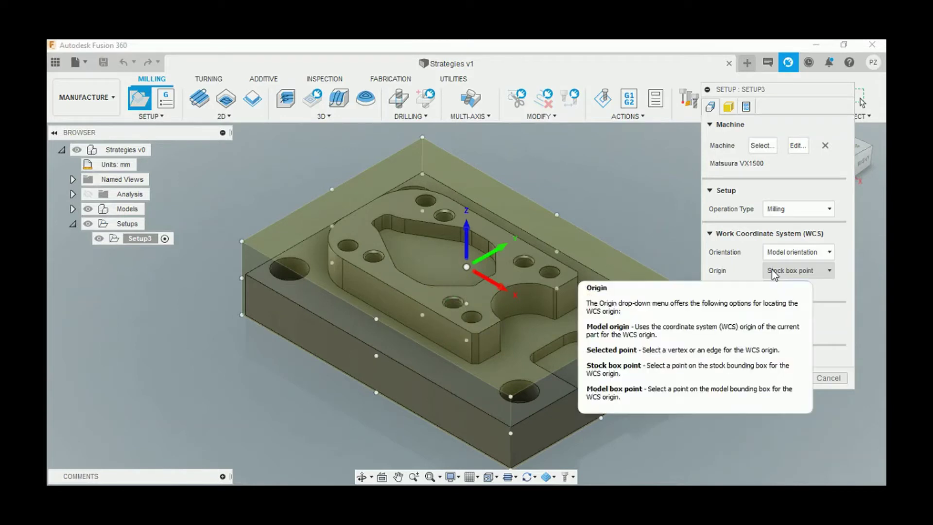
Try Model origin as the work coordinate system origin and check the part from the front
click(776, 272)
click(797, 328)
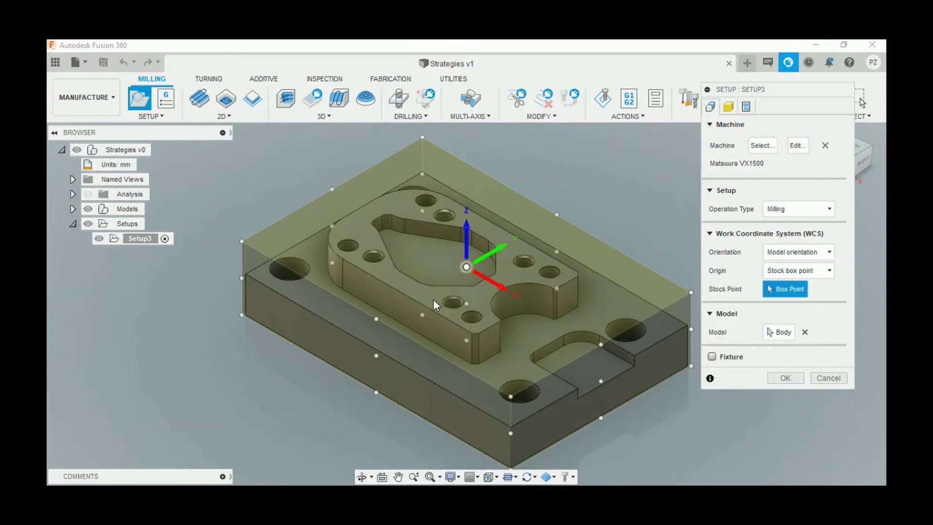
click(768, 270)
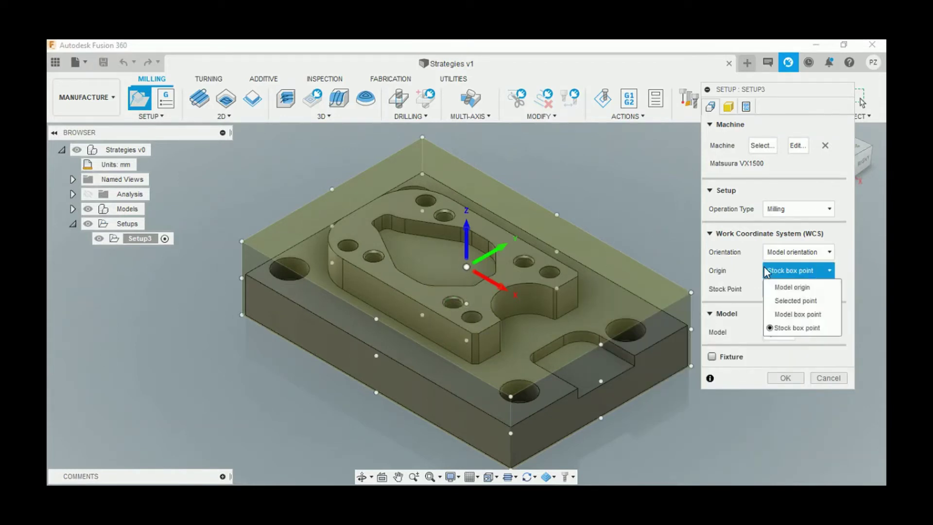
click(780, 289)
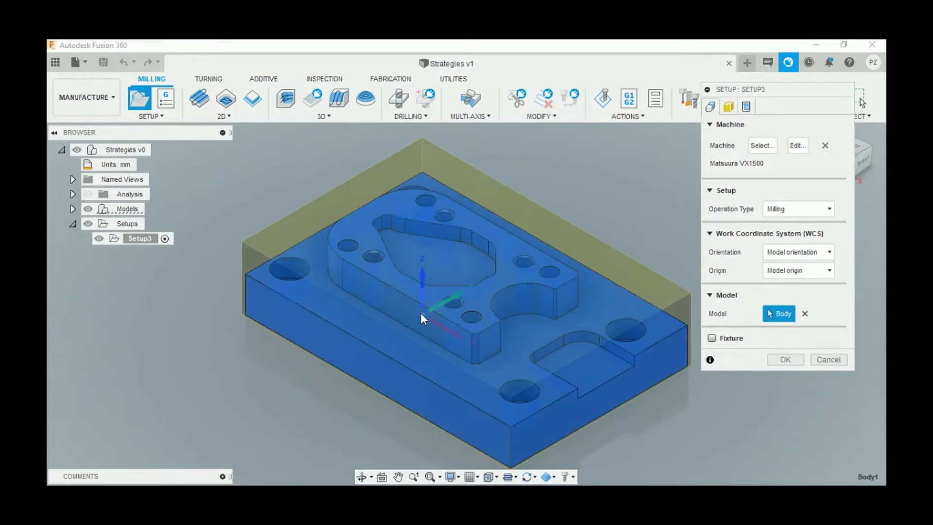
drag(826, 100, 839, 211)
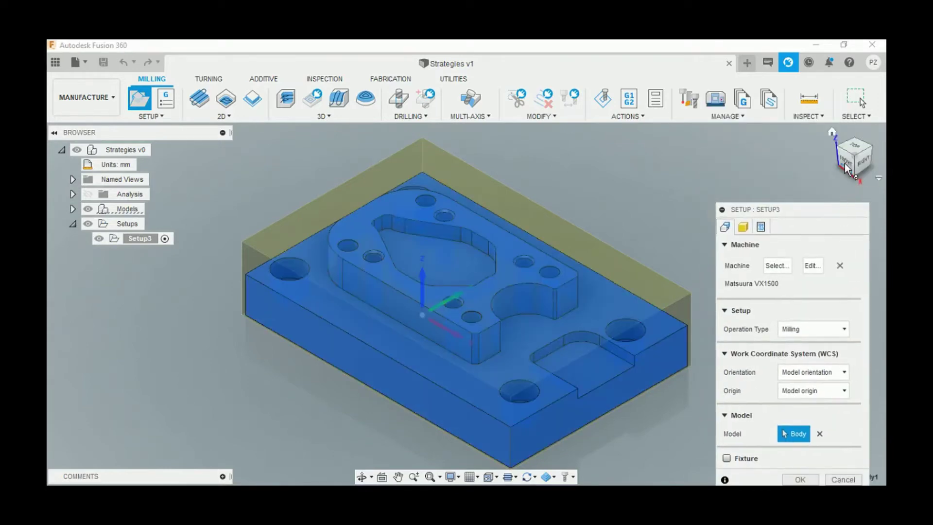
click(844, 163)
click(832, 132)
drag(809, 215, 803, 119)
Try Selected point and Model box point as the work coordinate system origin types
click(797, 295)
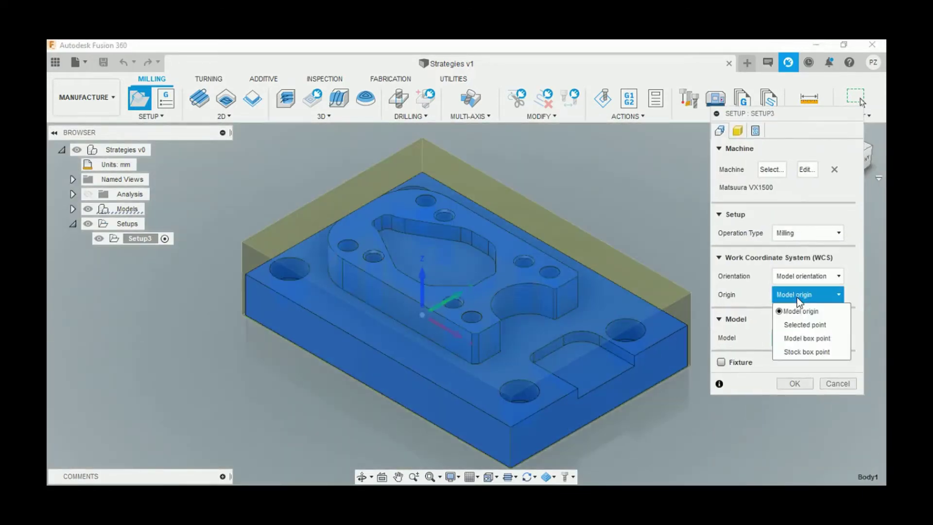
click(799, 323)
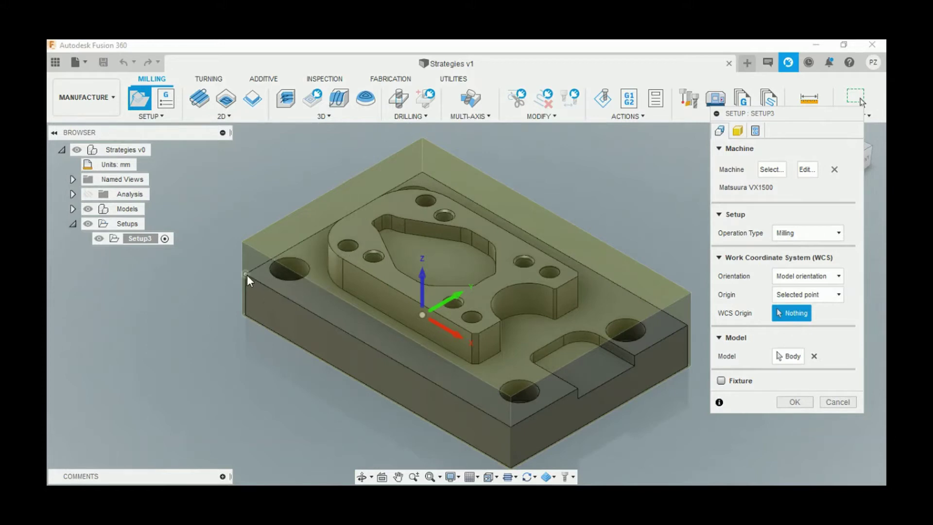
click(787, 294)
click(807, 338)
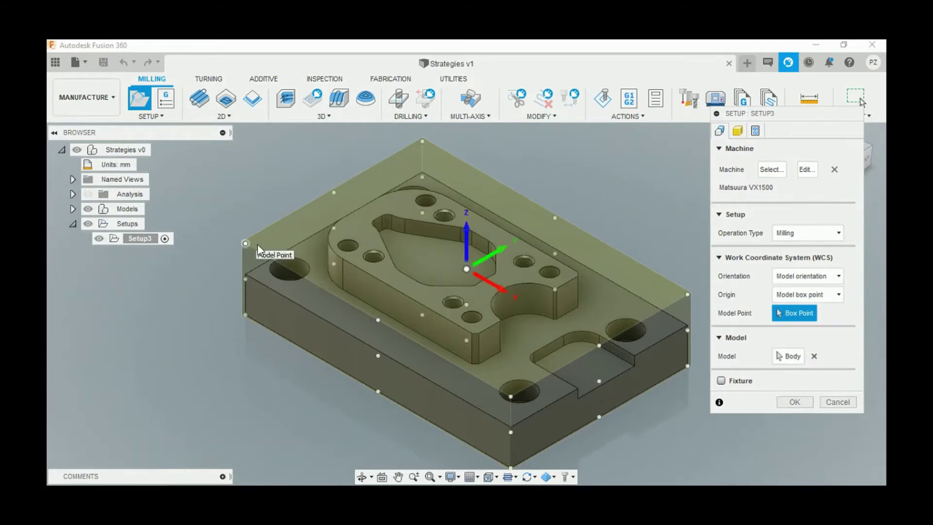
Set the WCS origin to Stock box point at the stock's top front-left corner, and activate the model body selection
click(808, 294)
click(807, 350)
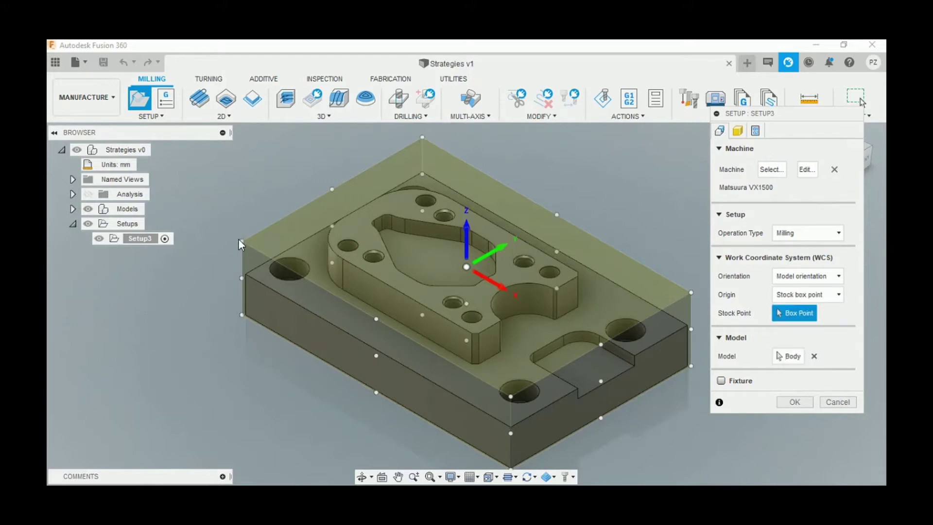
click(241, 241)
click(784, 357)
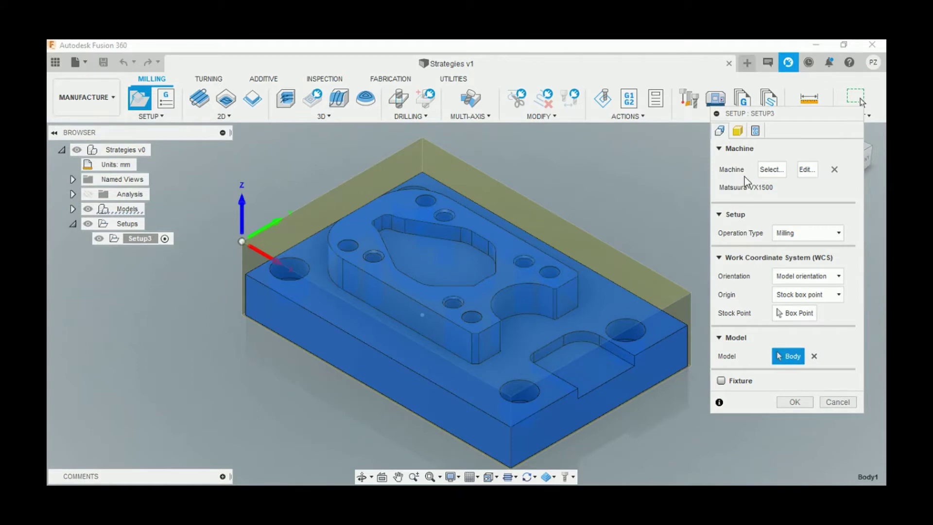
Try Fixed size box as the stock mode and move the setup dialog clear of the view cube
click(738, 131)
click(804, 167)
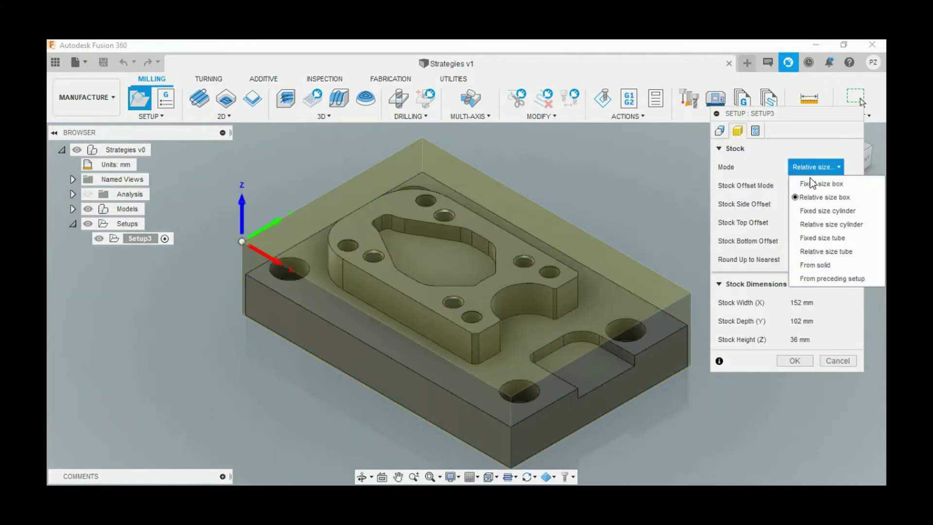
click(815, 185)
drag(815, 120, 788, 150)
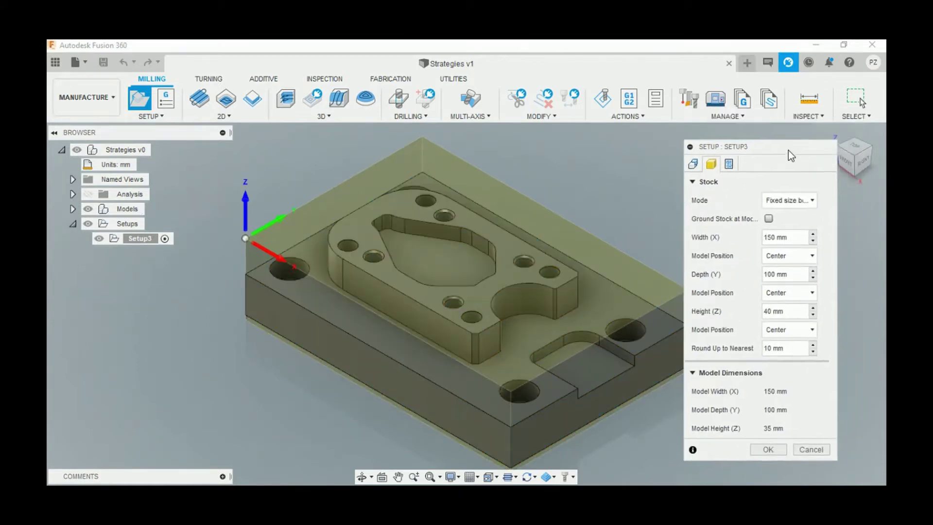
Try a wider fixed-size stock in the front view and return its X width to 150 mm
click(845, 161)
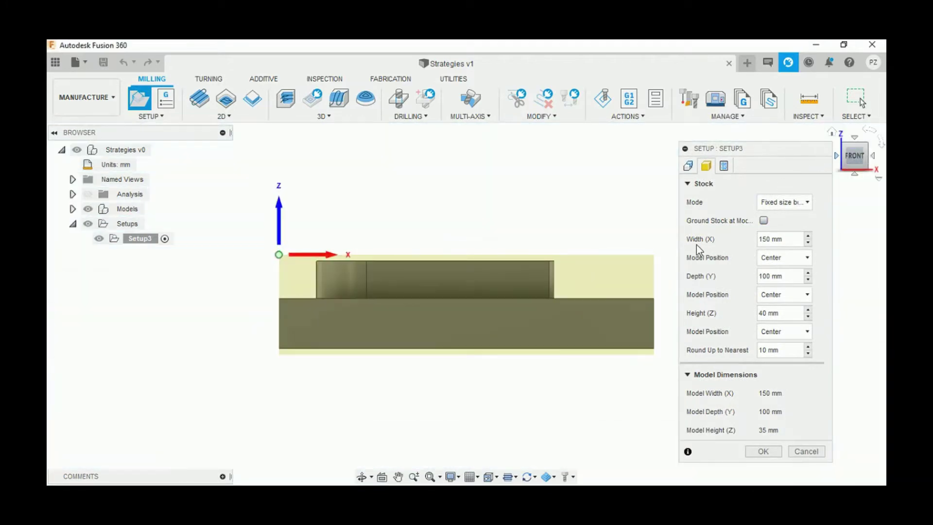
click(808, 236)
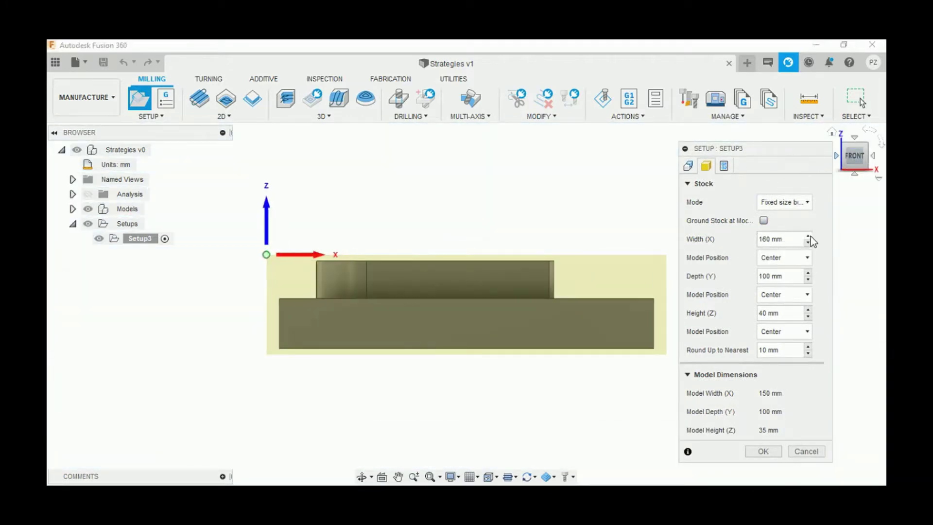
click(809, 236)
click(809, 242)
click(808, 242)
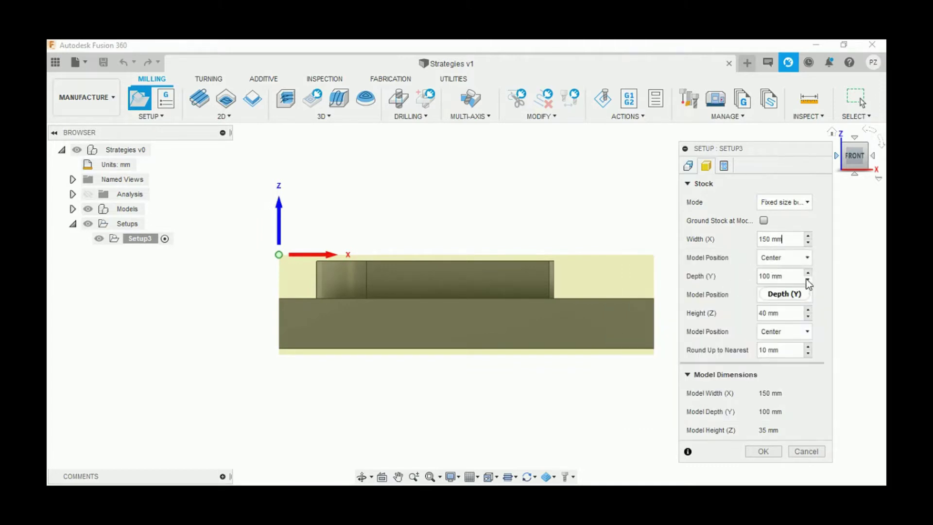
Try a 99 mm stock depth in Y, return it to 100 mm, and open the width's model position options
click(808, 279)
click(809, 272)
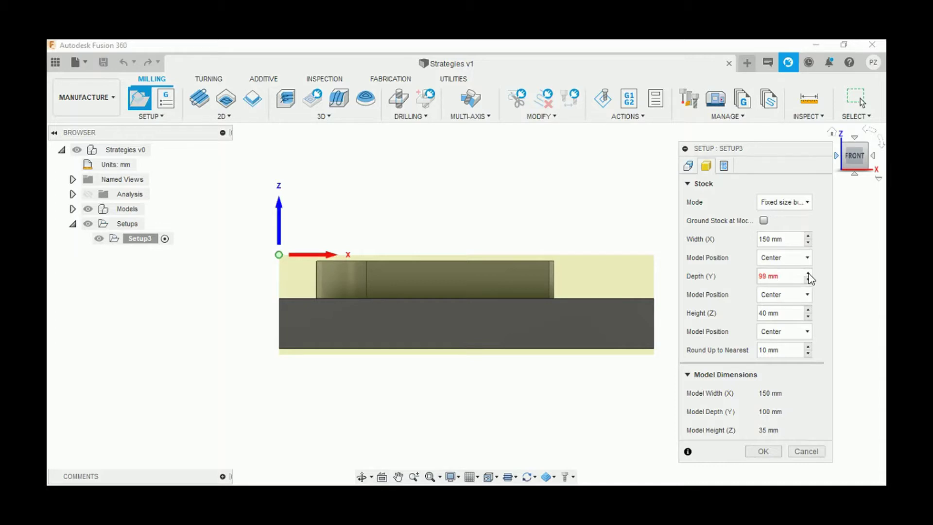
click(809, 273)
click(775, 262)
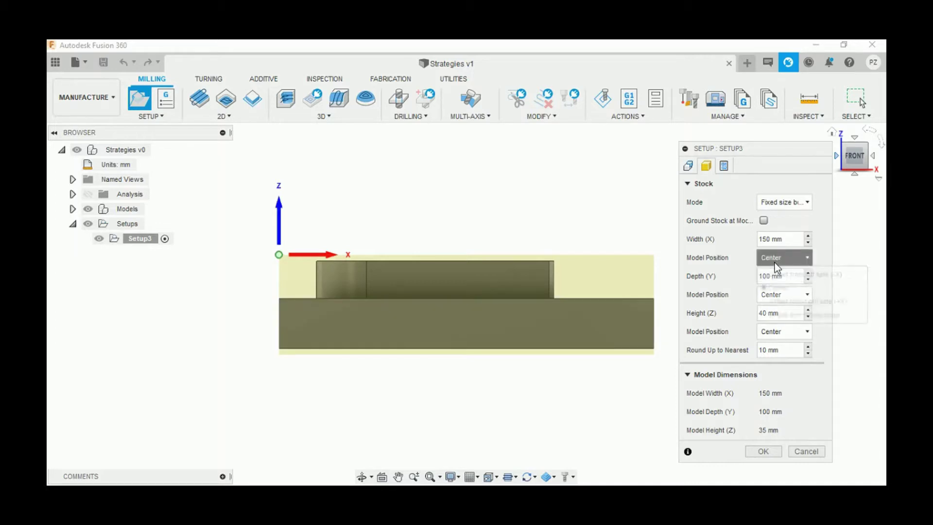
Set the stock mode to Relative size box, review the program settings, and accept Setup3
click(785, 203)
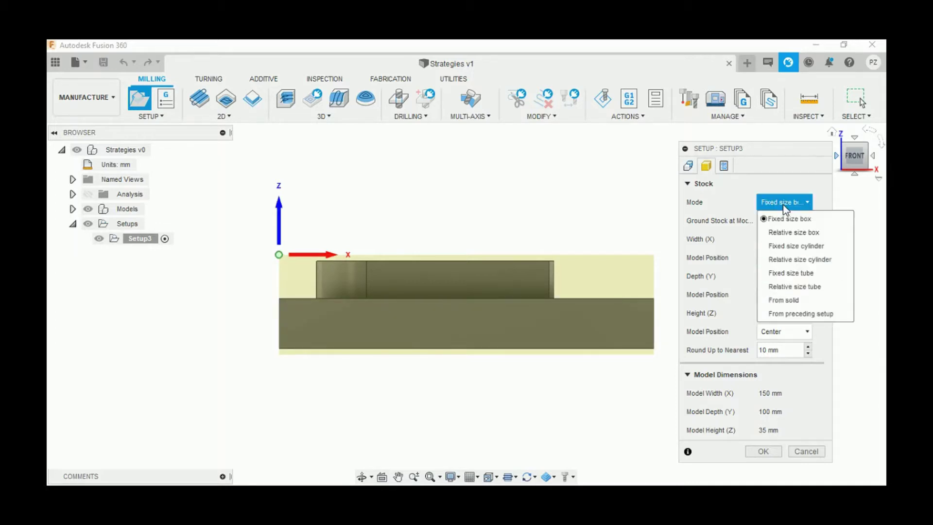
click(774, 232)
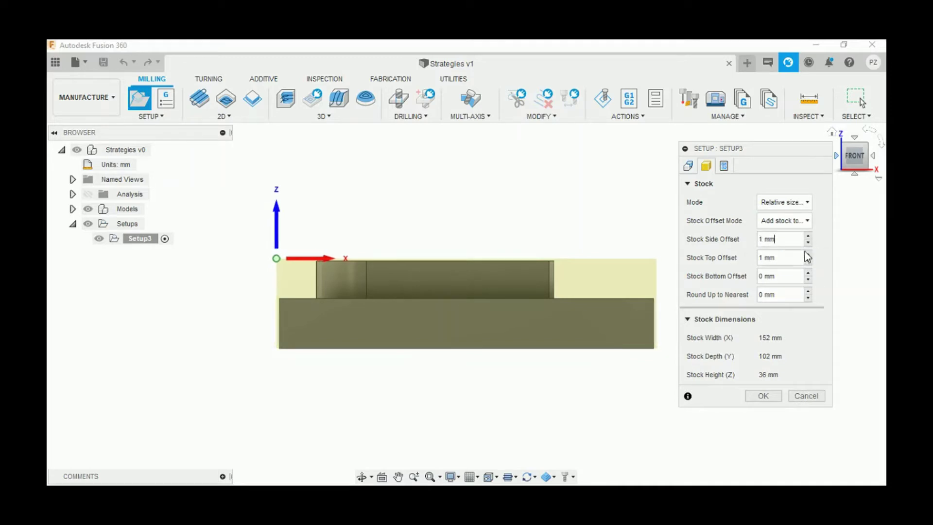
click(808, 254)
click(725, 168)
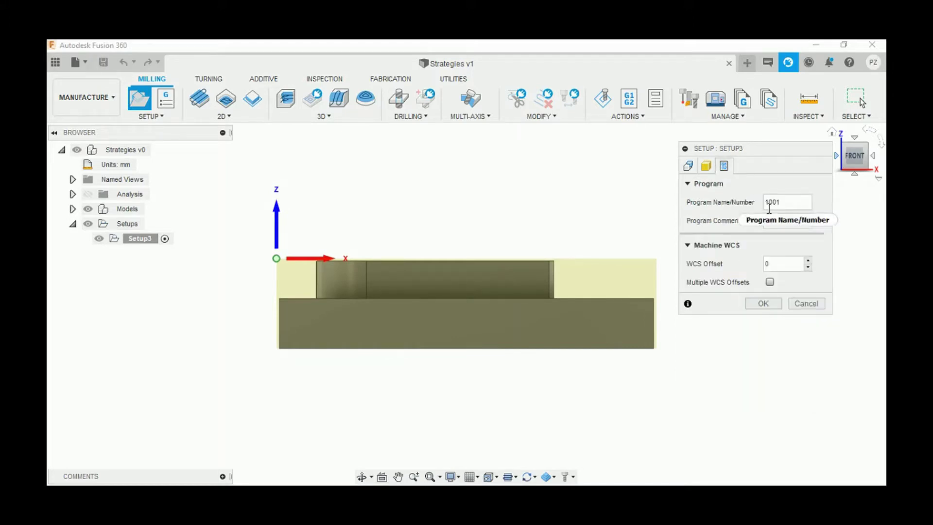
click(763, 304)
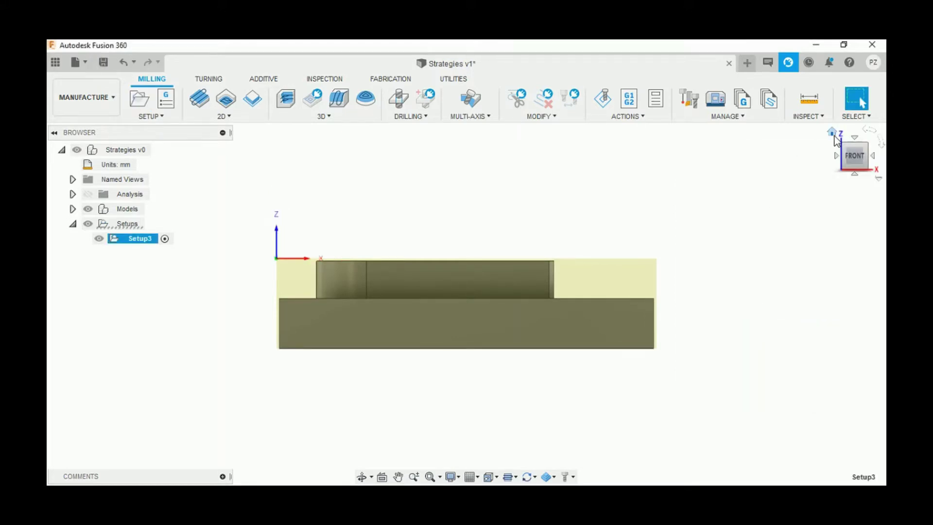
Reopen Setup3 for editing and set its stock side offset to 0 mm
click(832, 132)
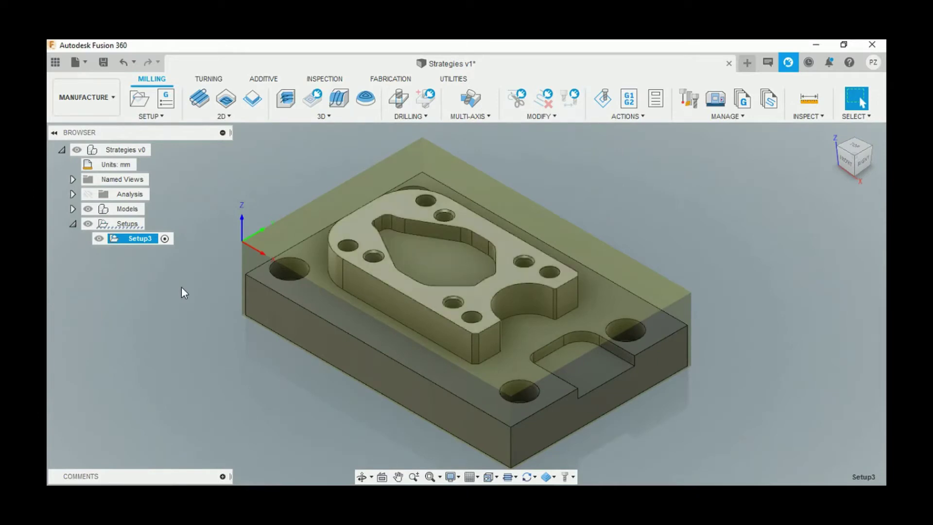
right_click(141, 239)
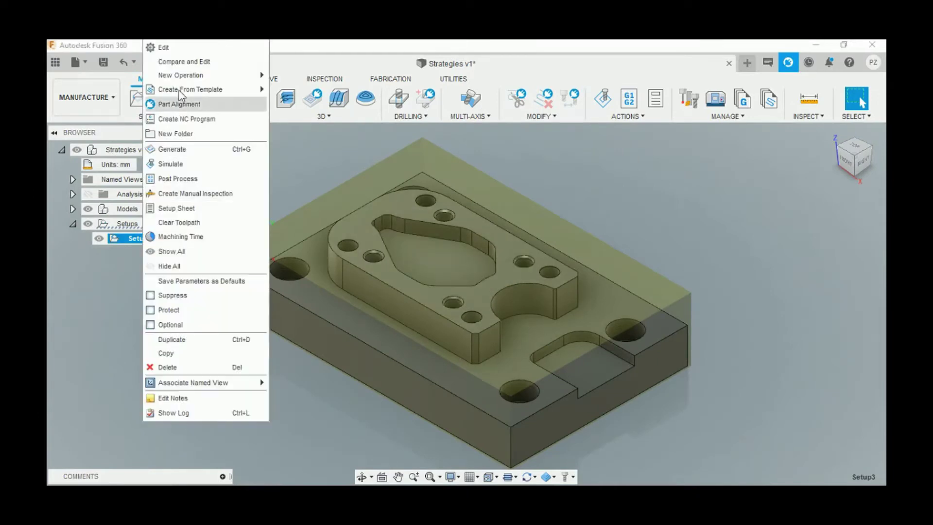
click(179, 50)
click(706, 166)
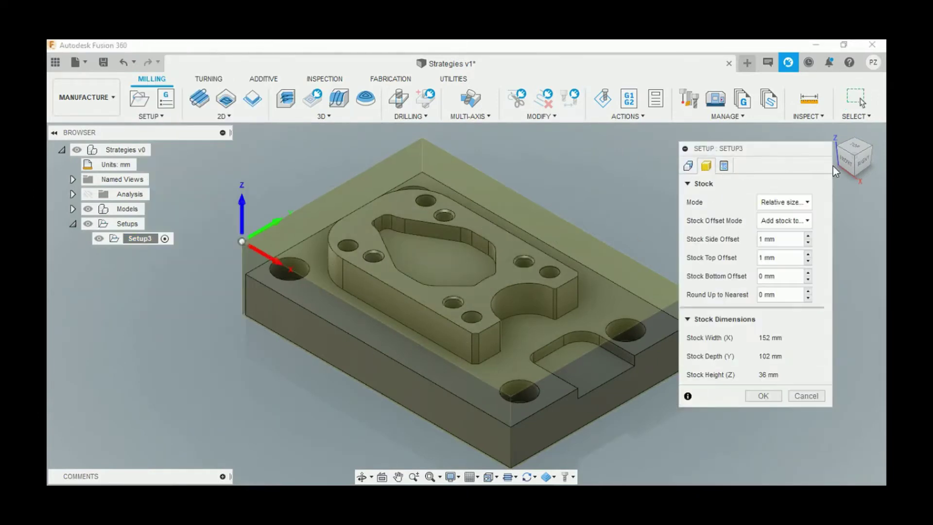
click(847, 160)
click(808, 242)
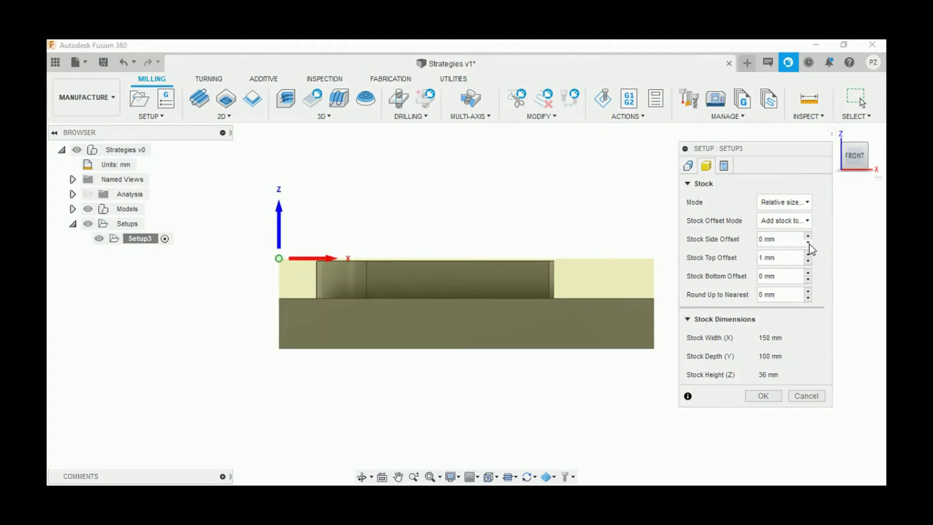
Accept the edited Setup3 stock settings, return to the home view and clear the setup selection
click(757, 397)
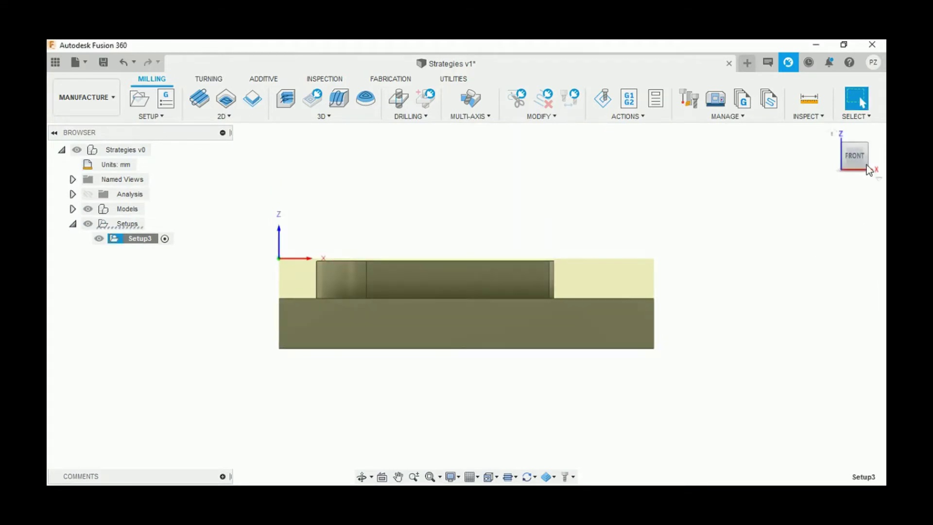
click(829, 133)
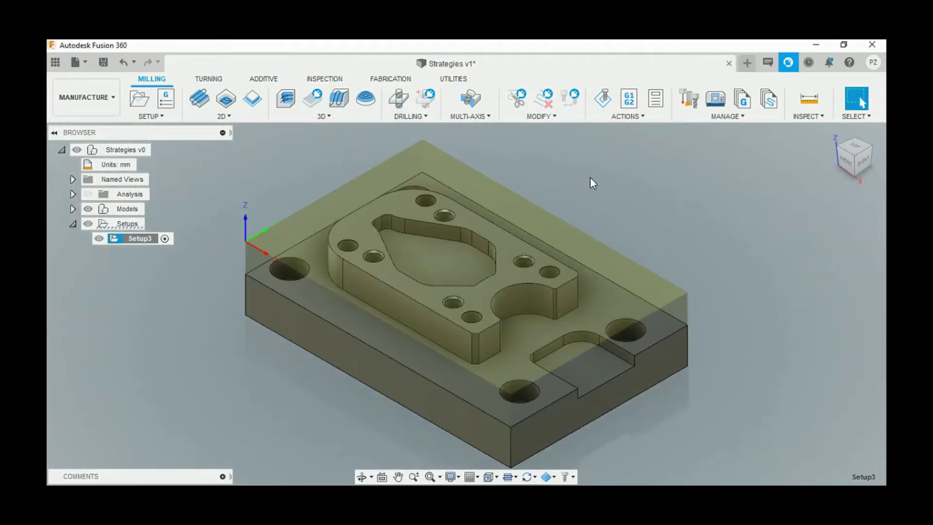
click(282, 221)
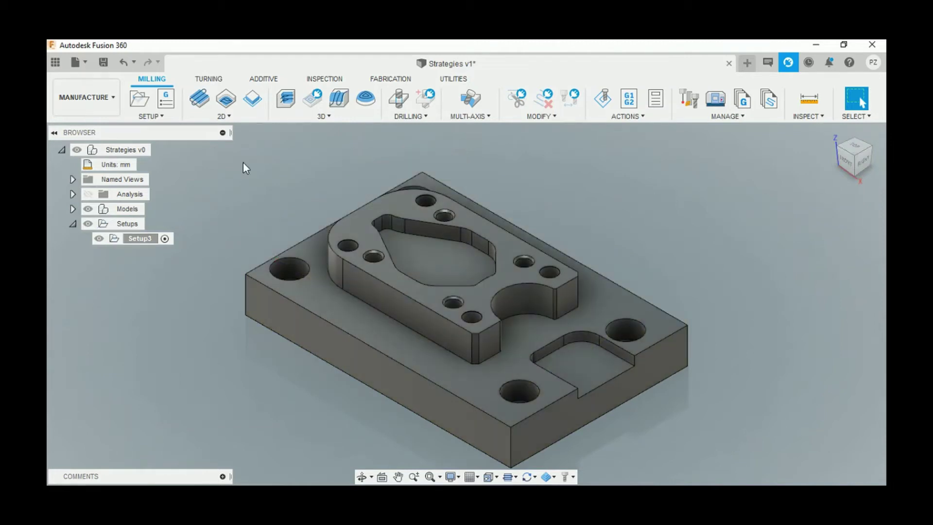
Start a 2D Face operation using the 50 mm face mill with its Default Preset, and set coolant to Disabled
click(225, 117)
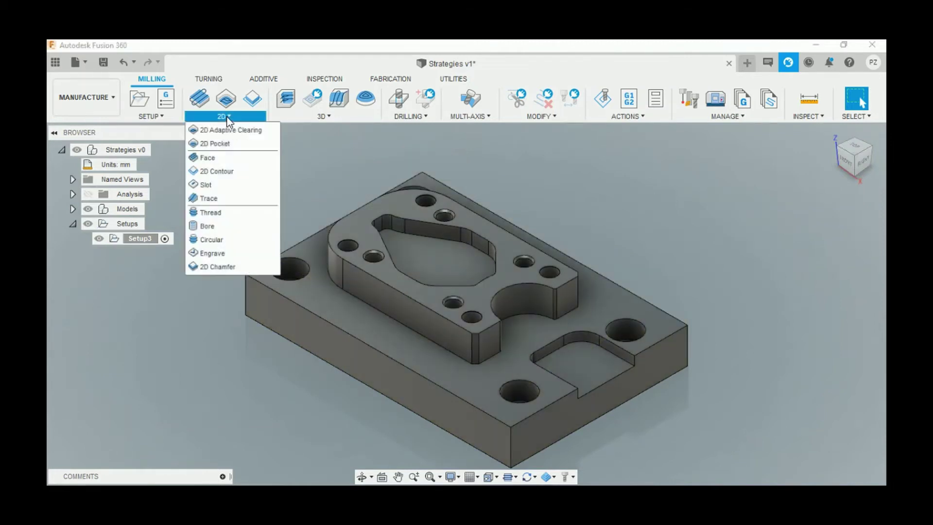
click(217, 156)
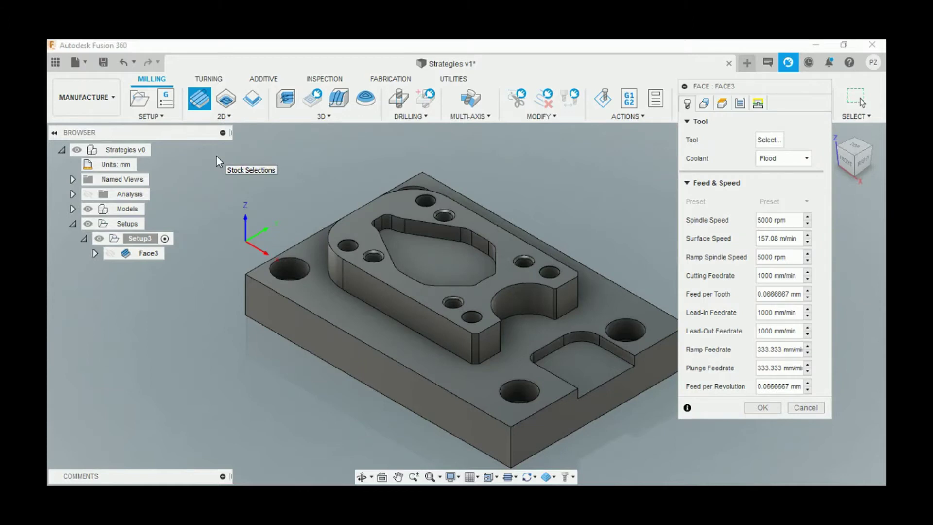
click(768, 140)
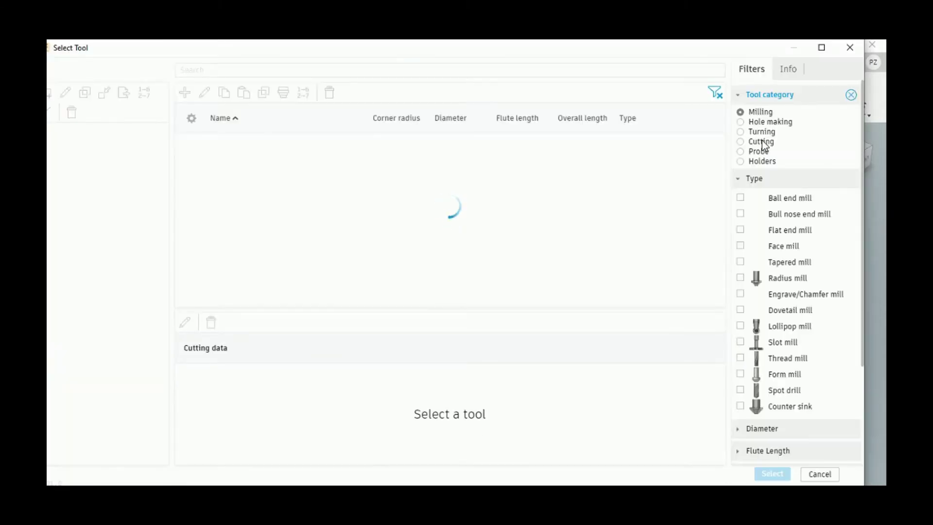
click(740, 246)
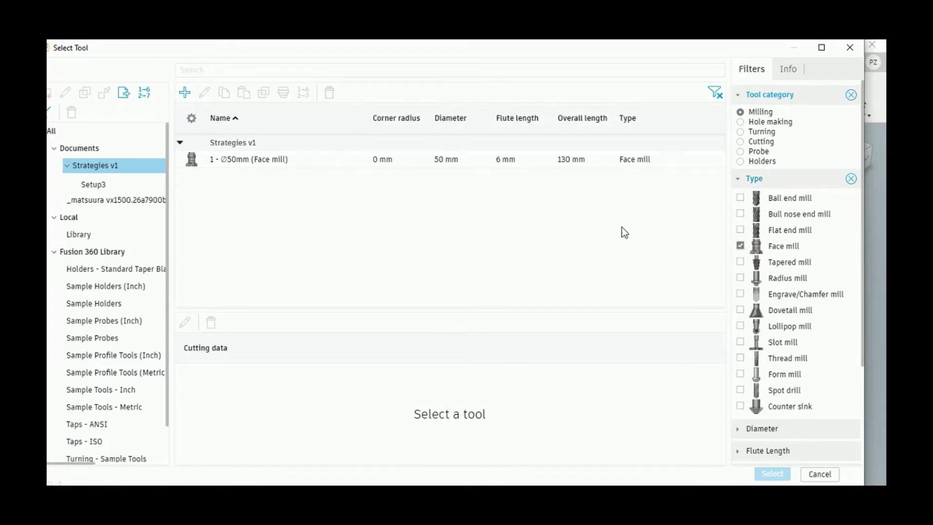
click(272, 159)
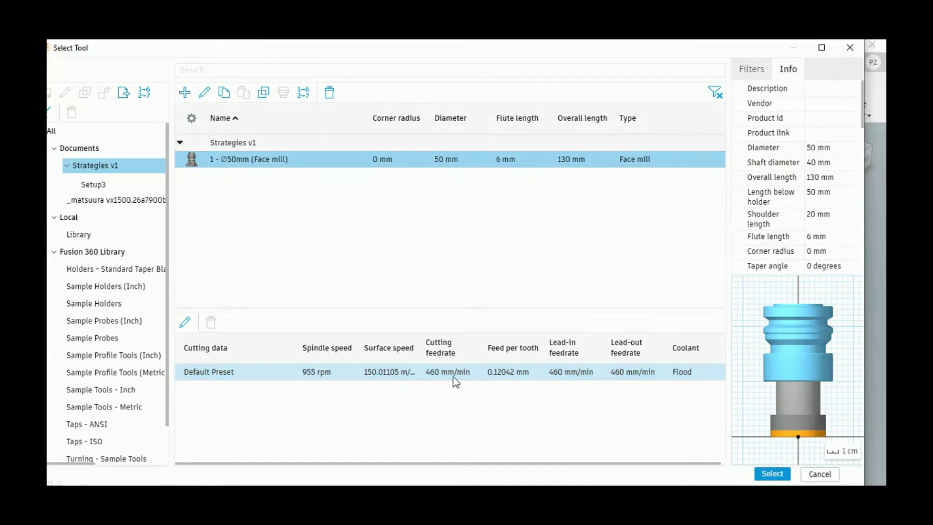
click(649, 378)
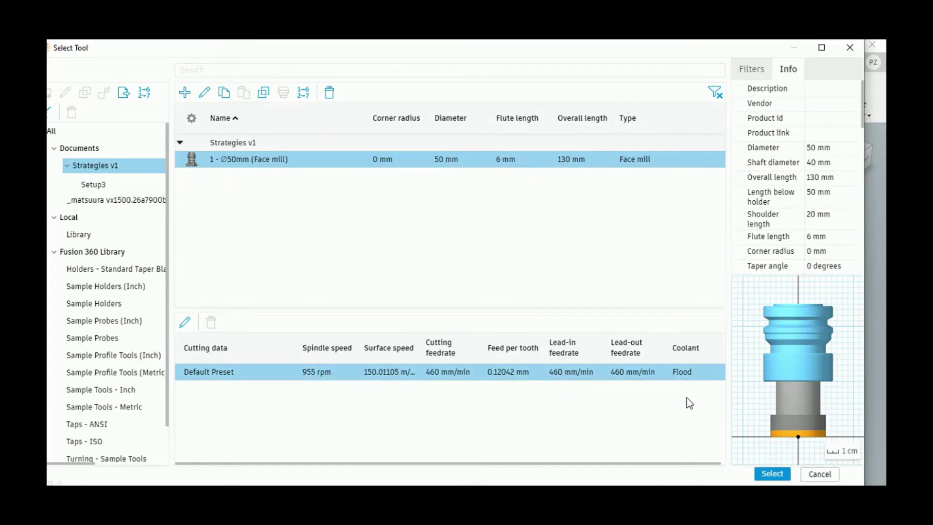
click(773, 475)
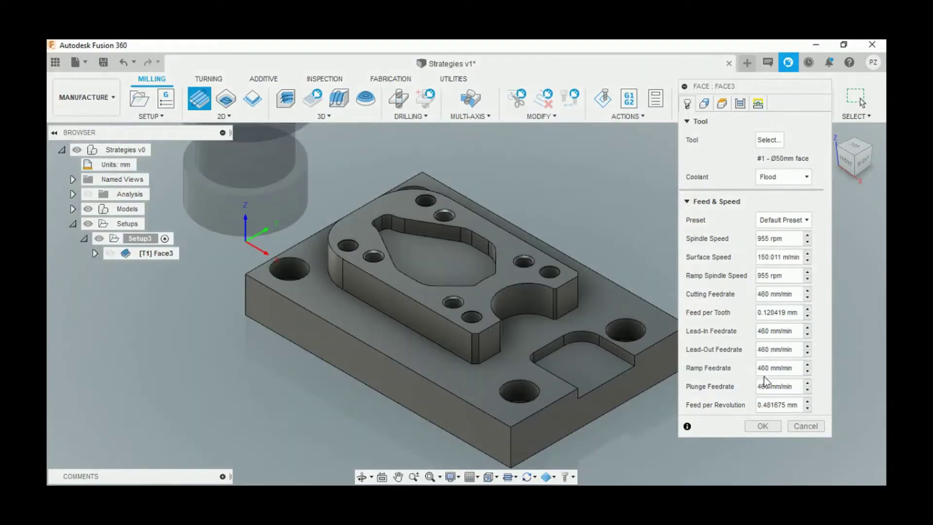
click(766, 182)
click(773, 193)
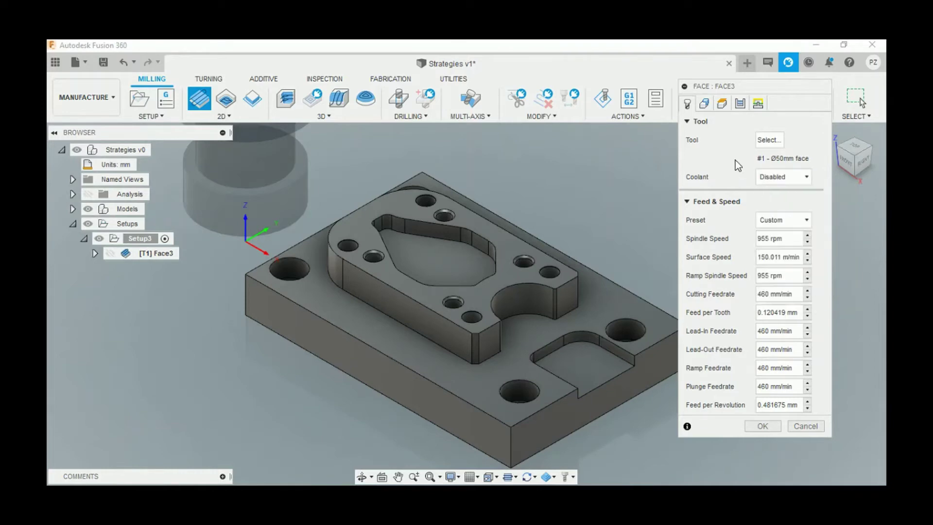
Check the face operation's stock contour and examine the reference options for its clearance, retract, feed, top and bottom heights
click(703, 104)
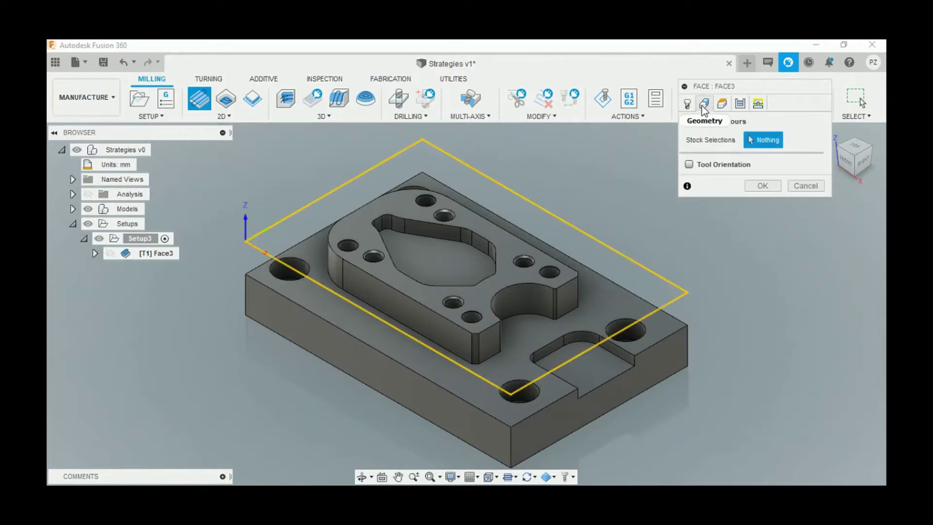
click(847, 161)
click(865, 144)
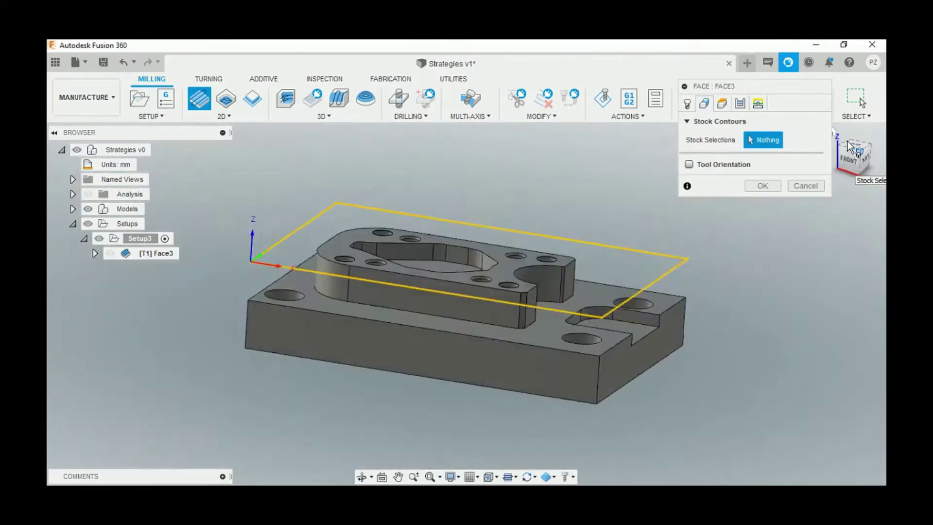
click(723, 104)
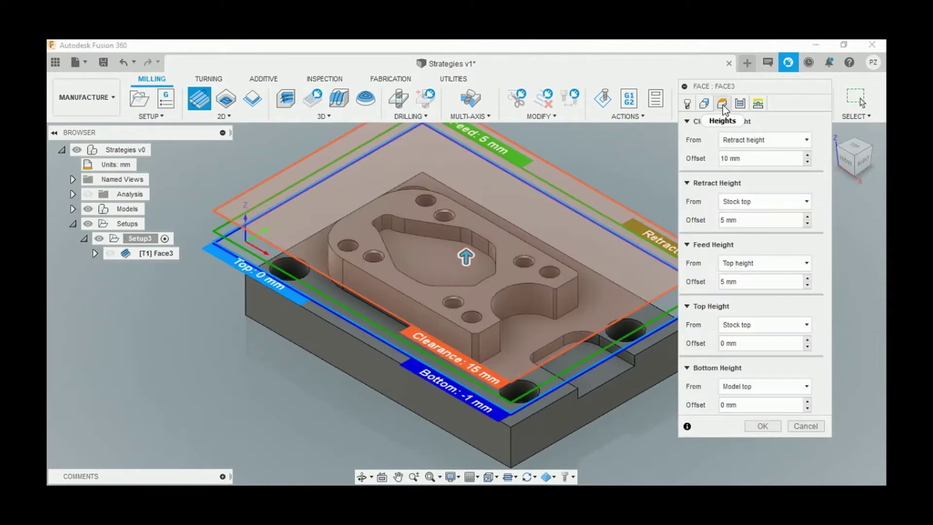
click(751, 138)
click(753, 144)
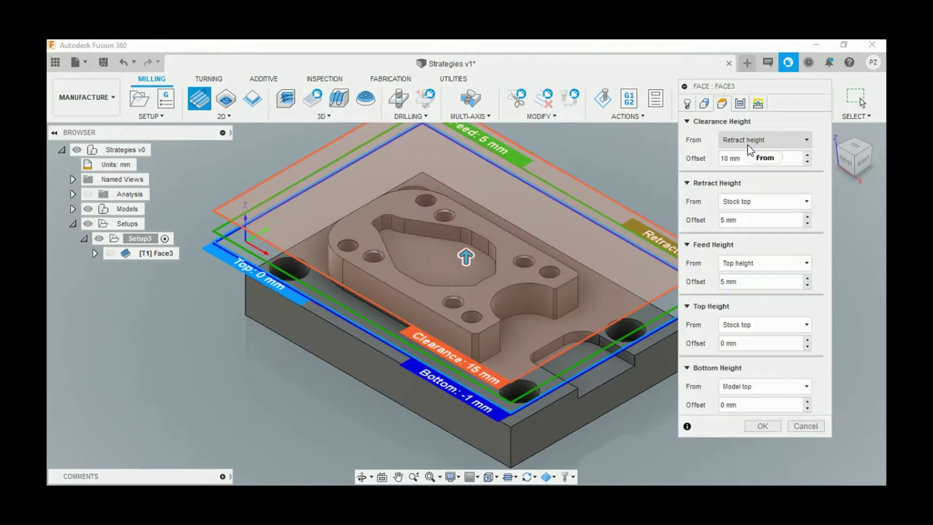
mouse_move(749, 150)
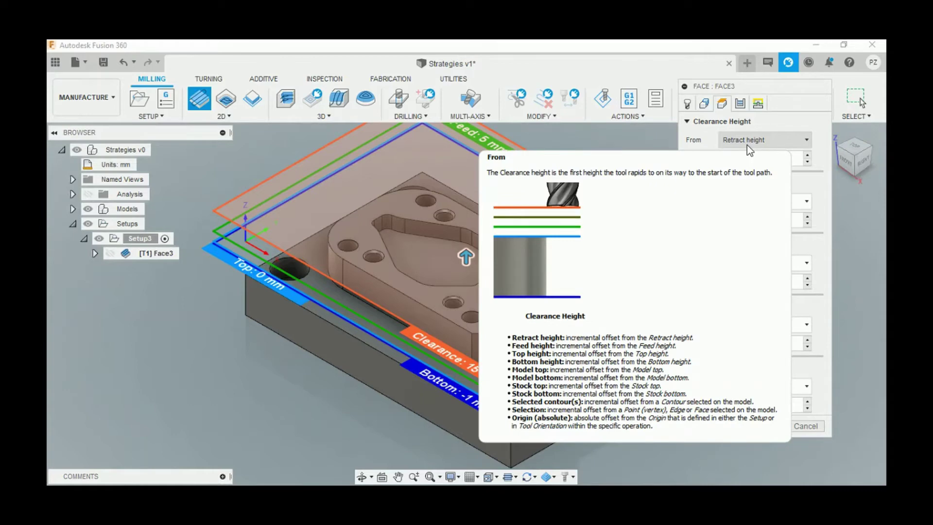
mouse_move(748, 200)
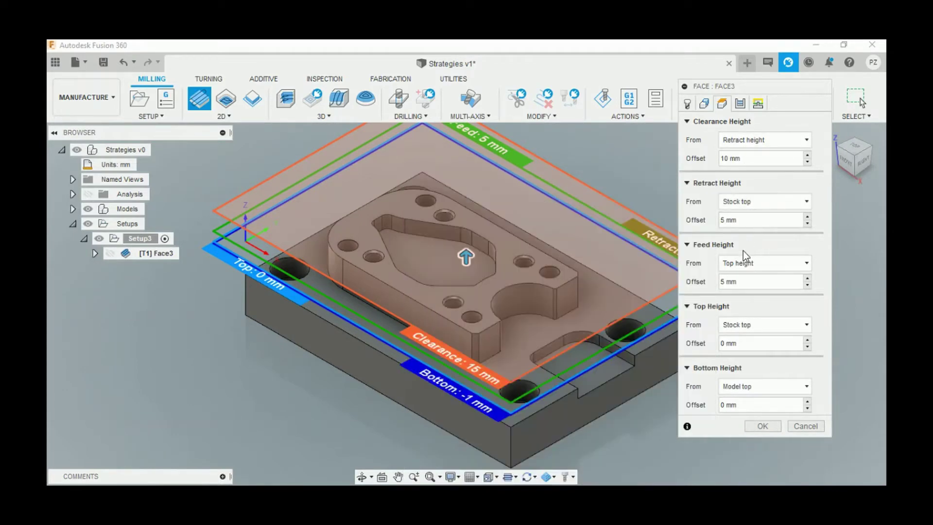
mouse_move(742, 265)
mouse_move(743, 330)
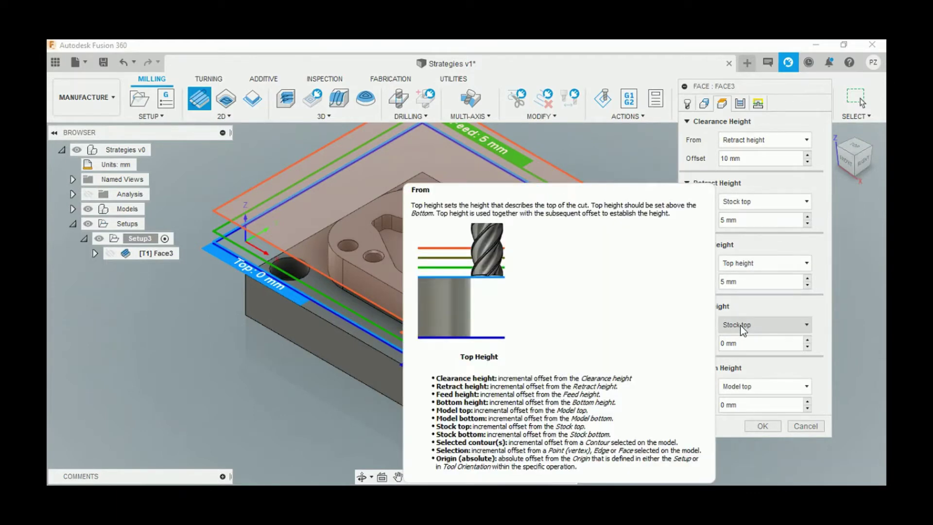
mouse_move(740, 386)
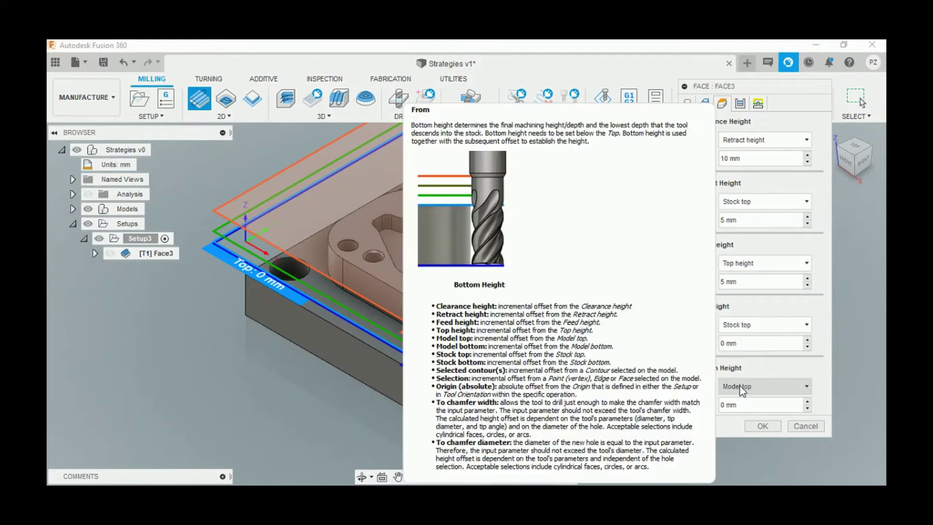
Review the passes, keep the high feedrate mode at Preserve rapid movement, and accept the face operation
click(741, 103)
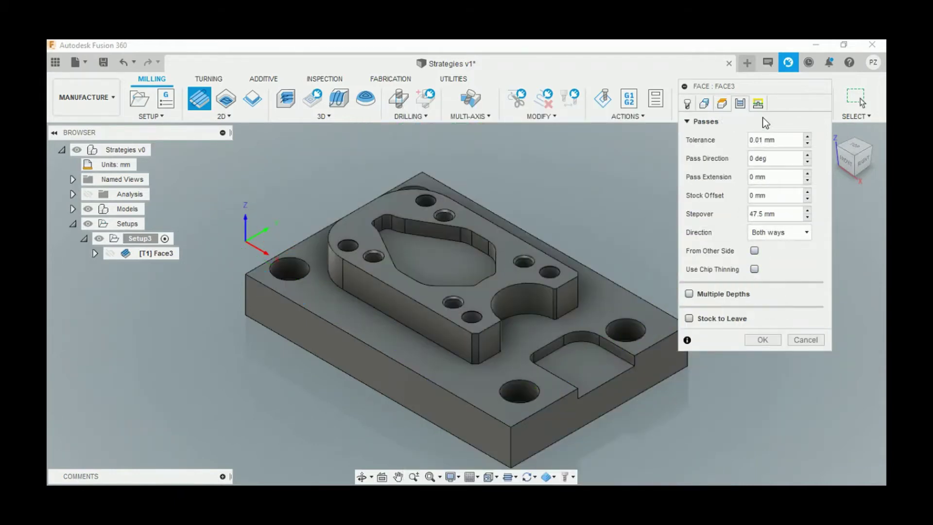
click(761, 105)
click(792, 144)
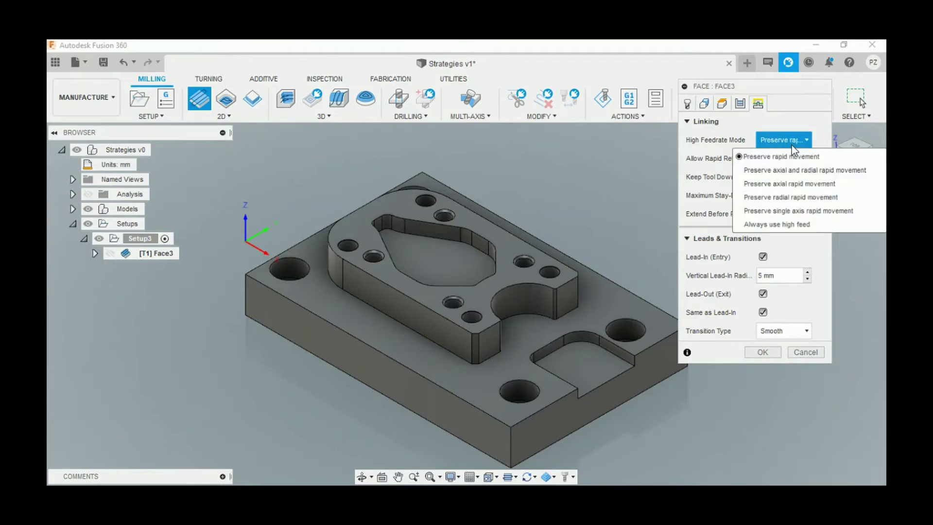
click(815, 157)
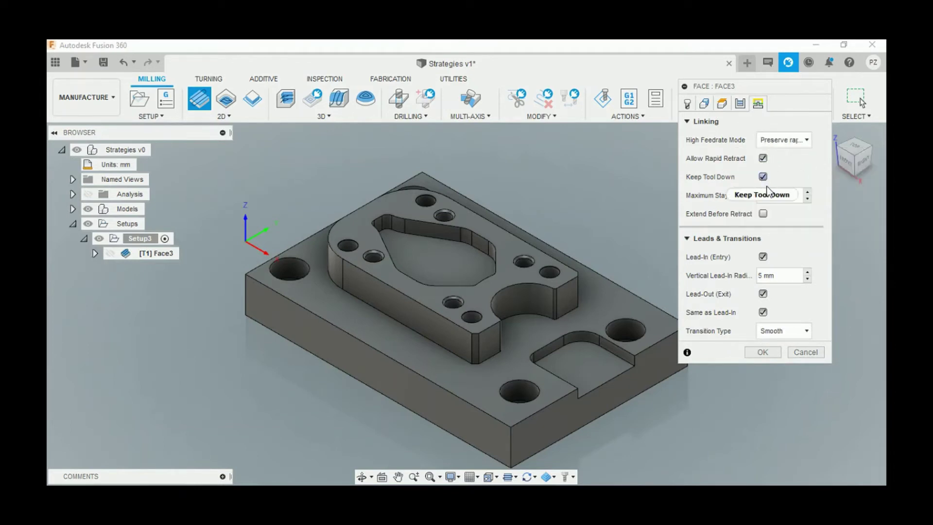
click(759, 353)
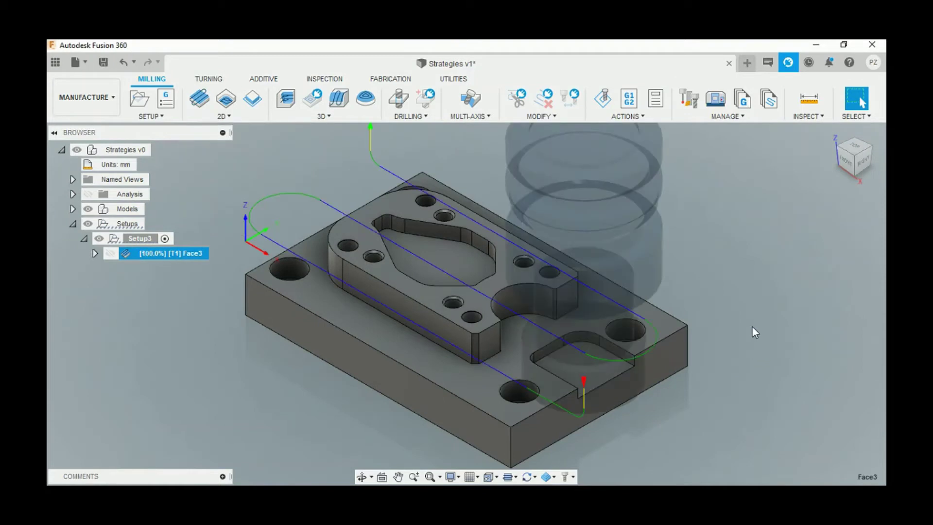
Simulate the facing toolpath from the home view and the front view, and exit to the home view
click(603, 98)
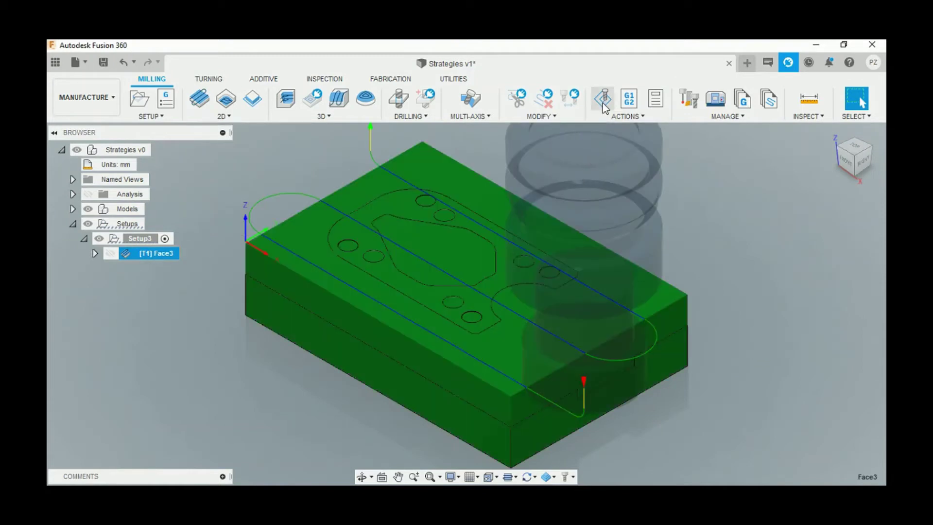
click(466, 429)
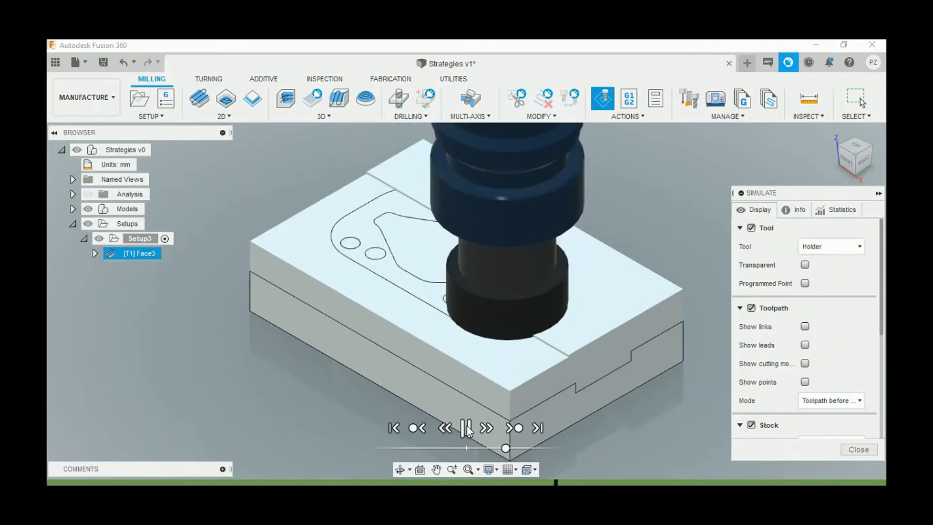
click(466, 429)
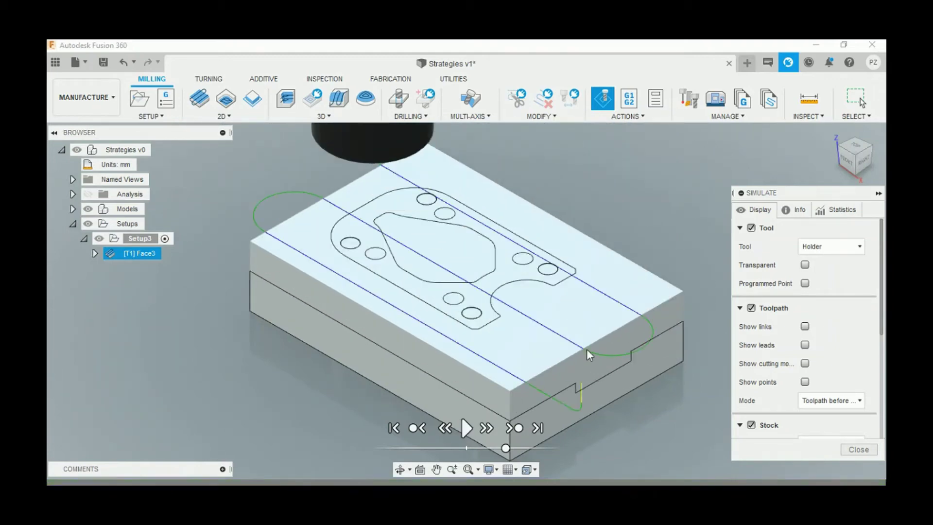
click(841, 168)
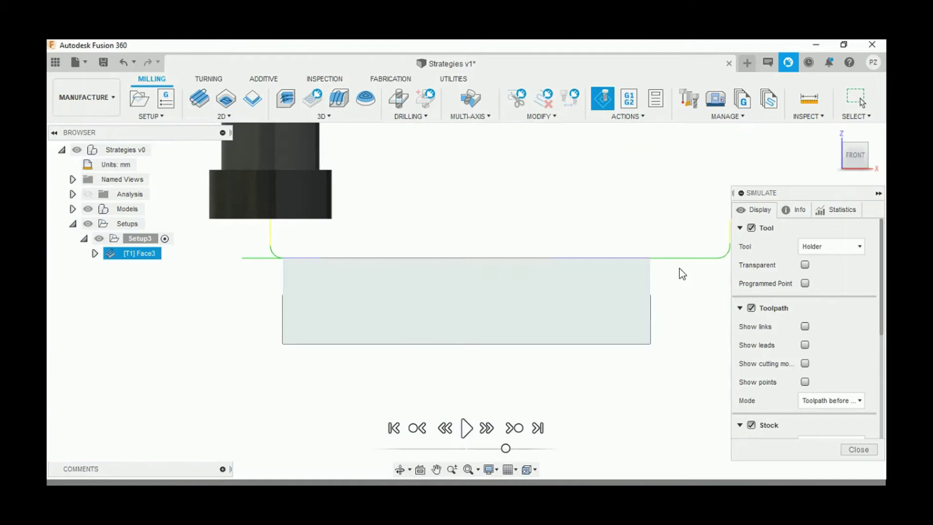
click(467, 429)
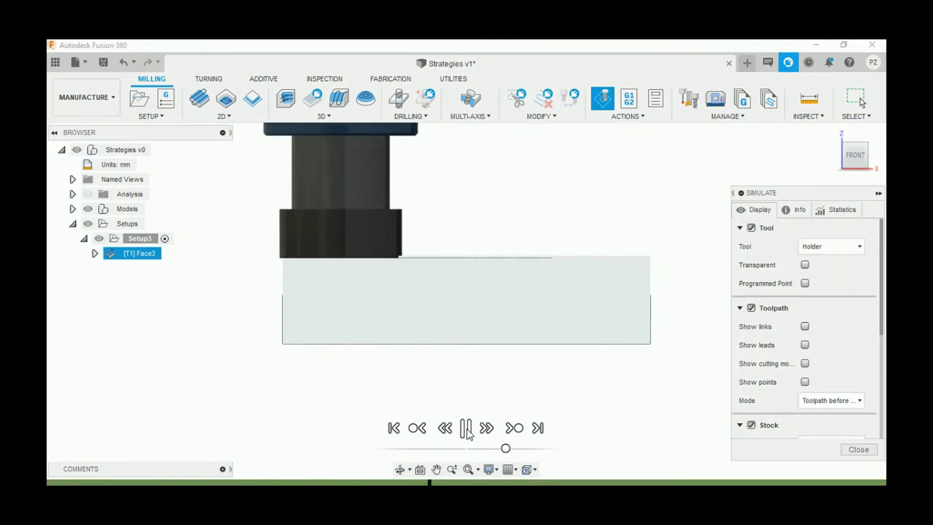
click(467, 429)
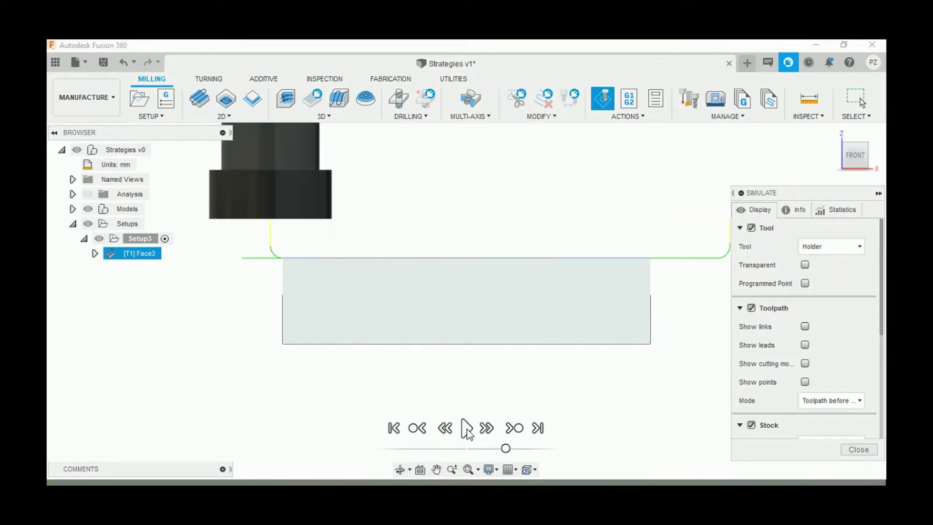
click(859, 449)
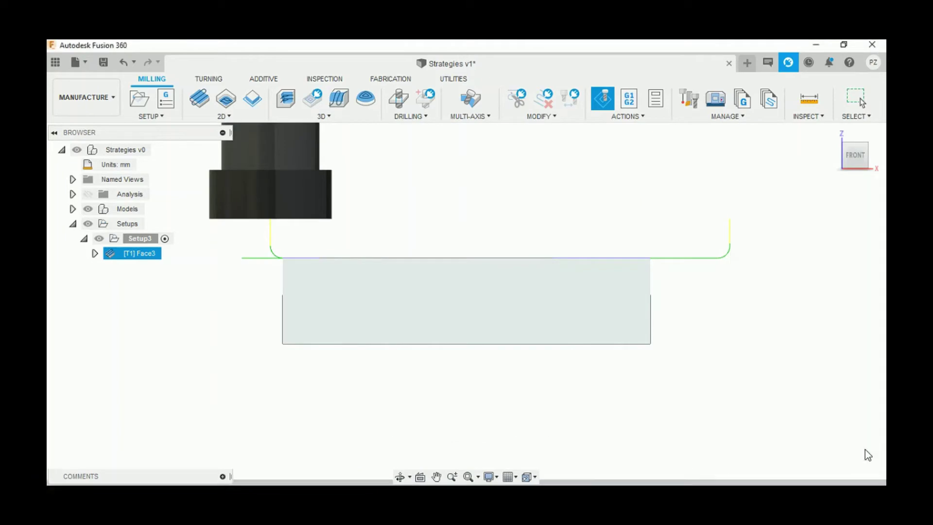
click(832, 132)
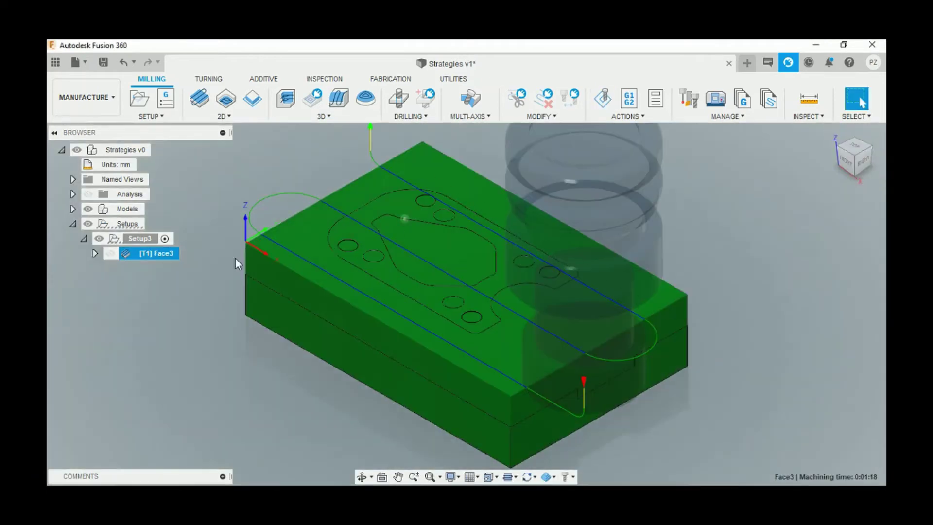
Edit the face operation, set its pass direction to 15 deg and regenerate the toolpath
right_click(174, 249)
click(235, 52)
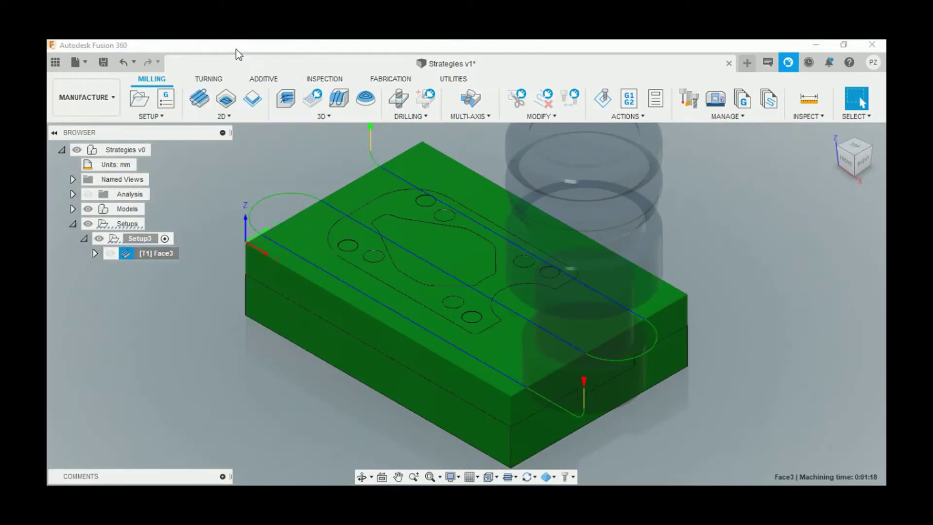
click(740, 104)
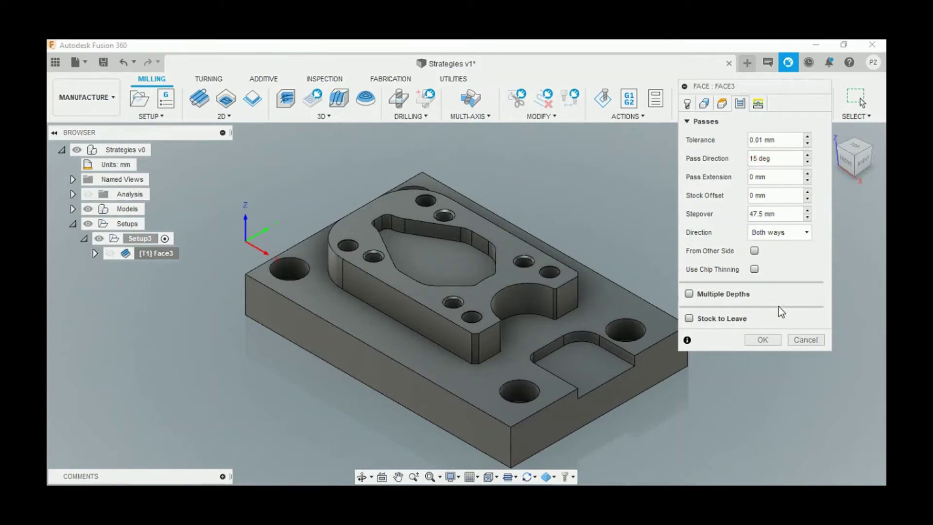
click(773, 340)
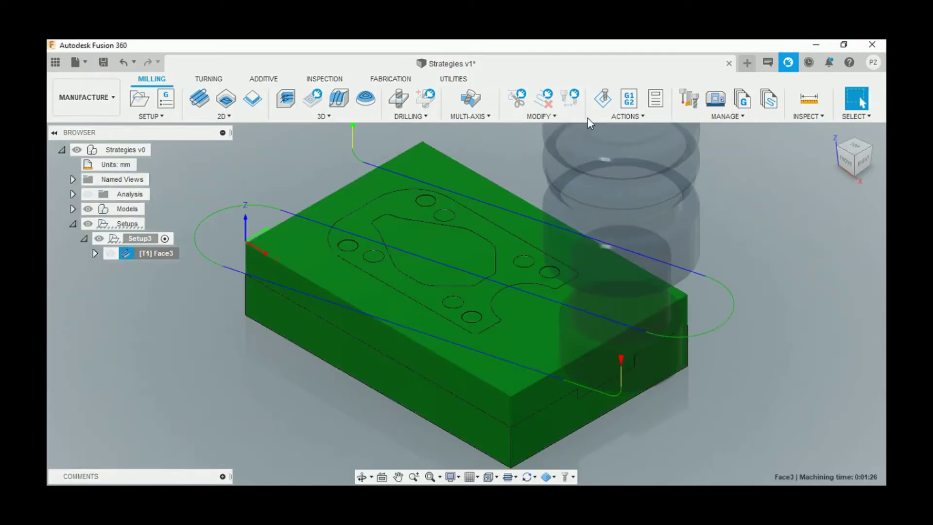
Simulate the angled facing toolpath, turn the model to inspect the passes, and exit the simulation
click(599, 100)
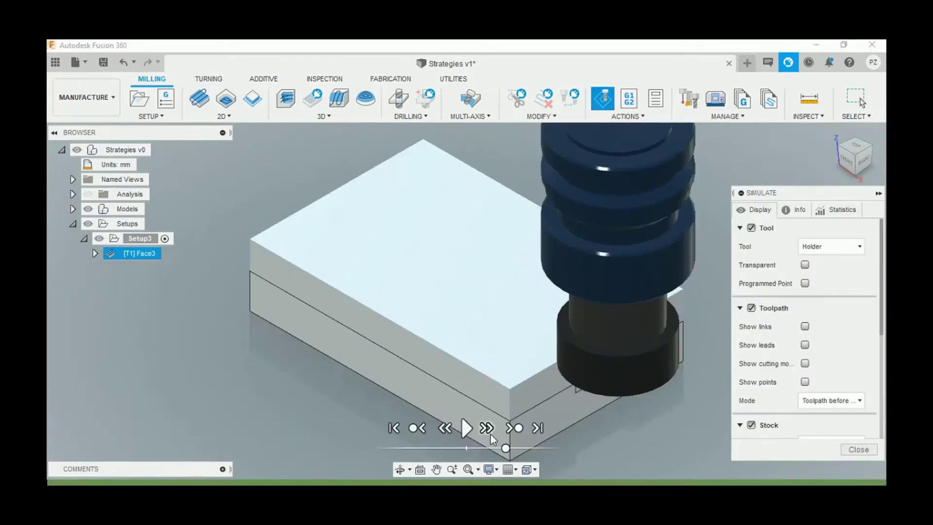
click(467, 429)
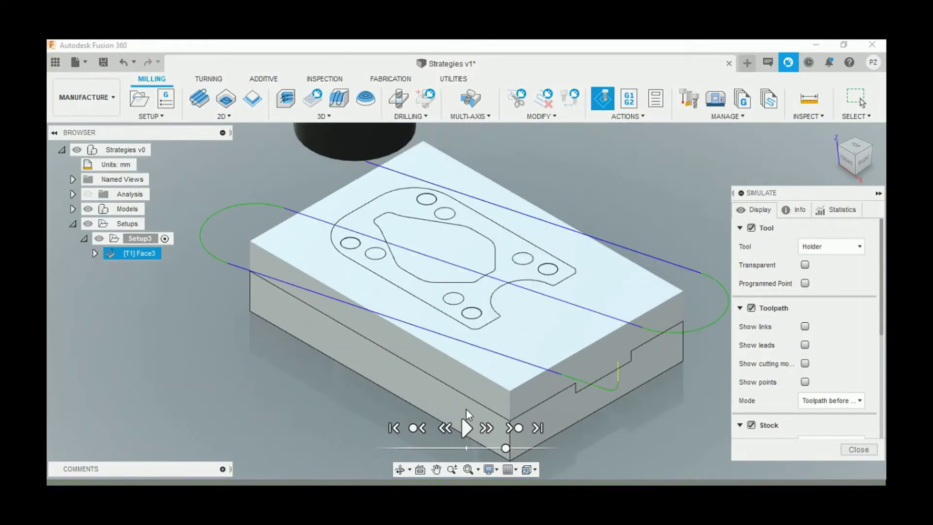
click(841, 147)
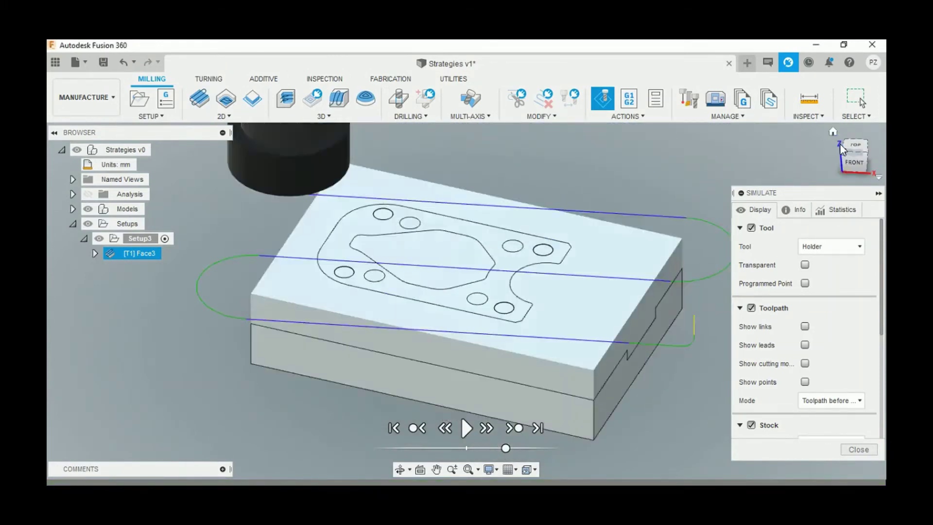
click(867, 152)
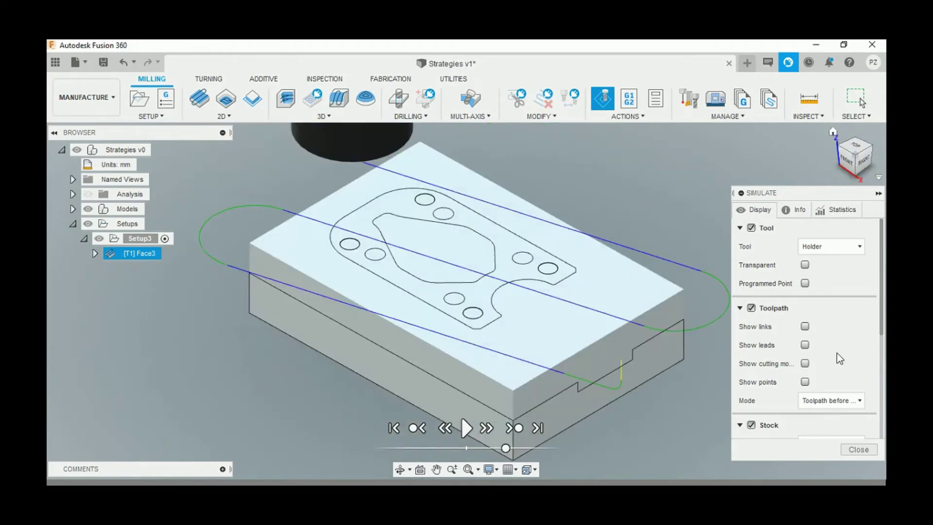
click(854, 451)
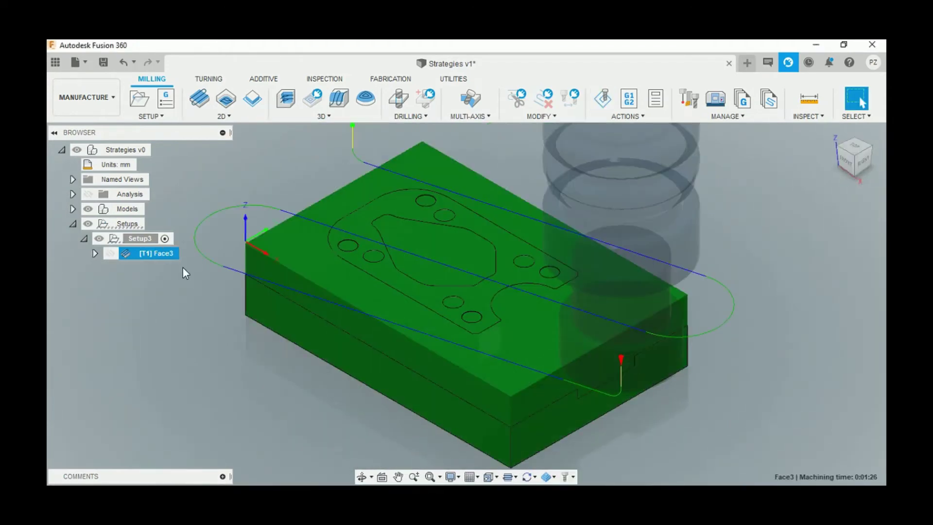
Edit the face operation, set its pass direction to 0 deg and pass extension to 10 mm, and regenerate the toolpath
right_click(176, 253)
click(204, 56)
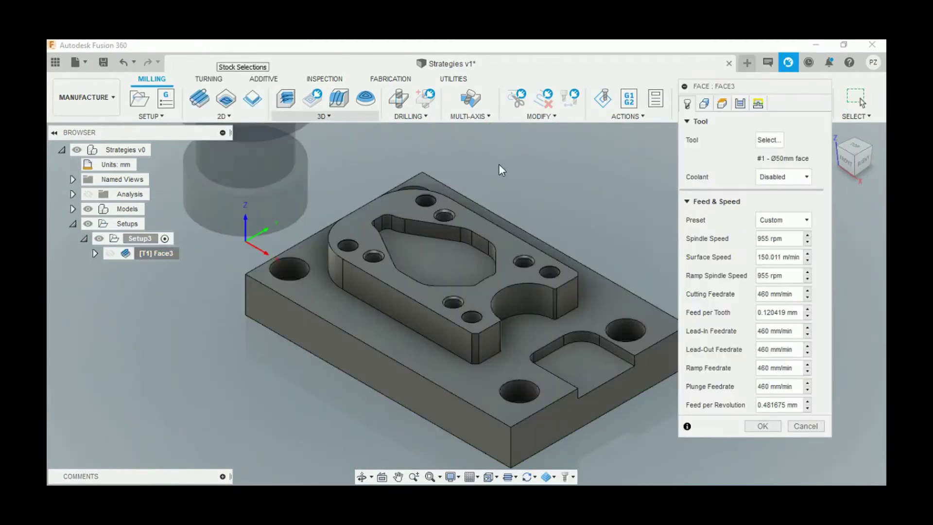
click(740, 103)
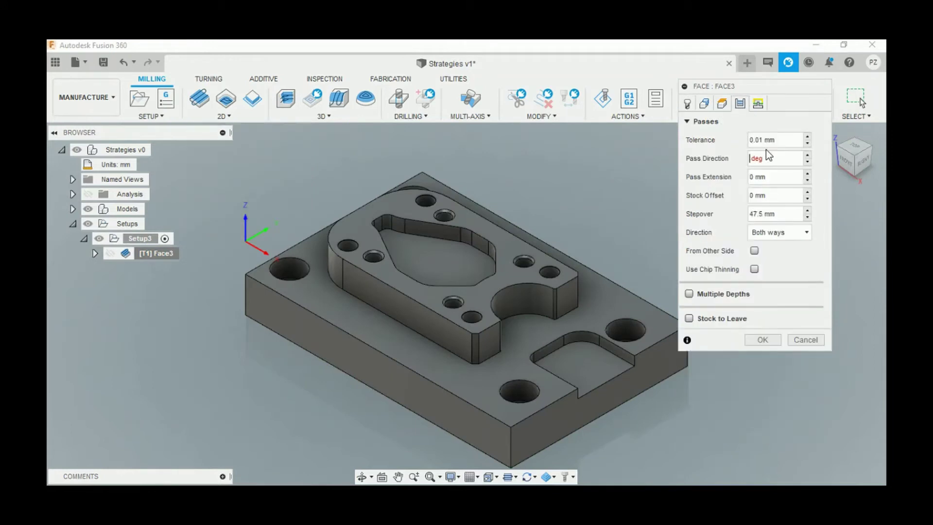
click(751, 158)
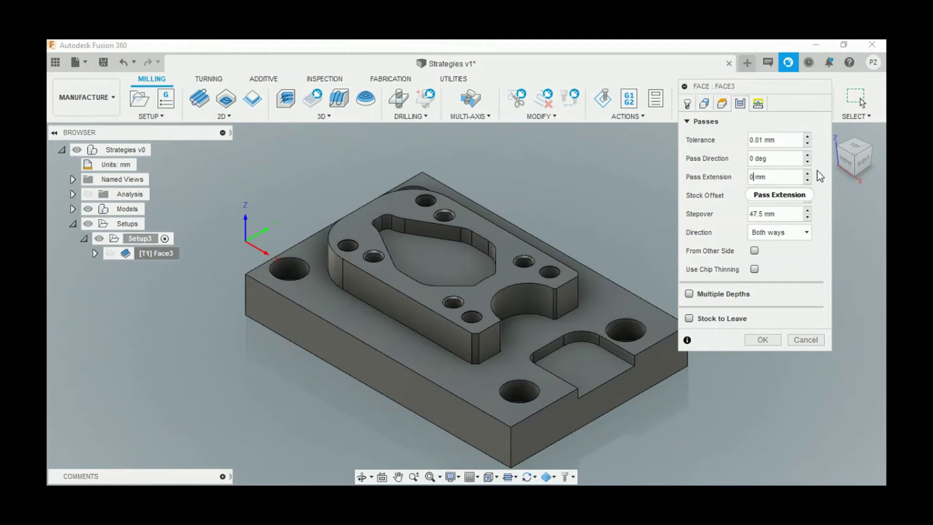
key(BackSpace)
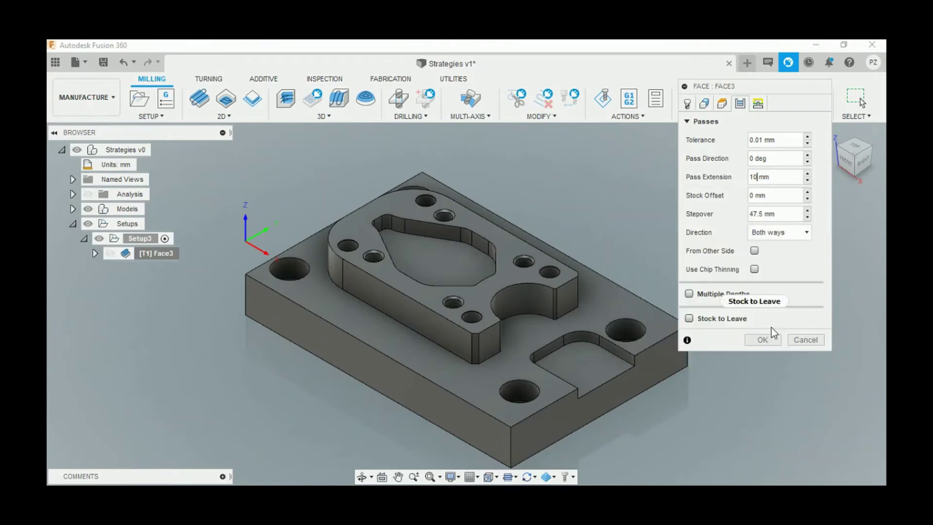
click(774, 340)
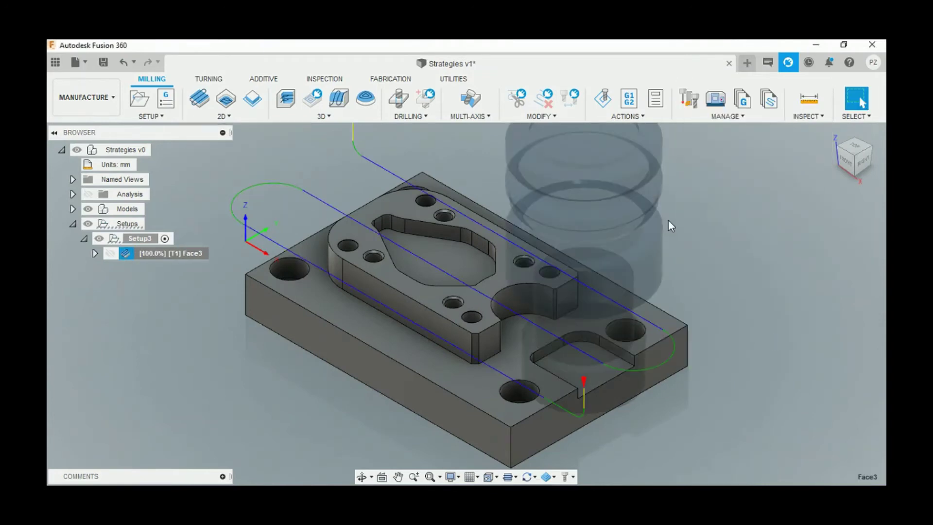
Simulate the toolpath with the 10 mm pass extension from the front view, and exit to the home view
click(603, 99)
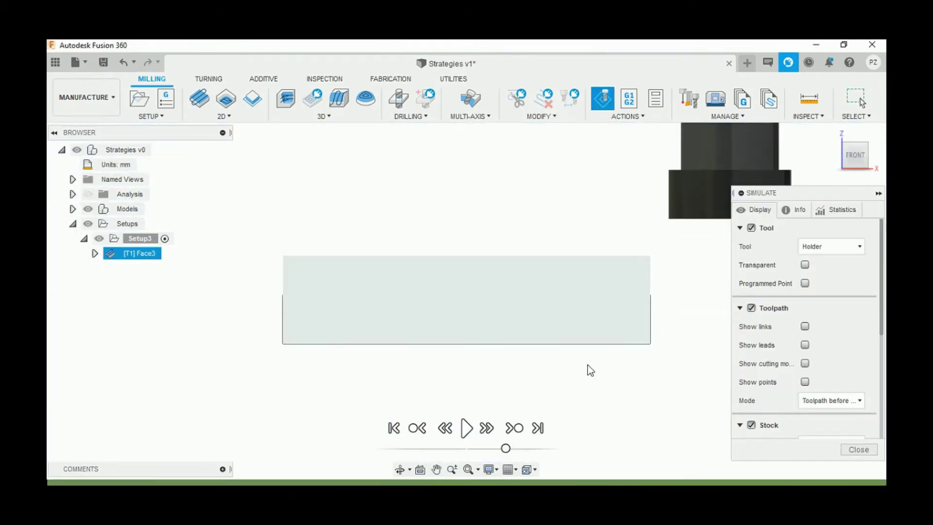
click(472, 428)
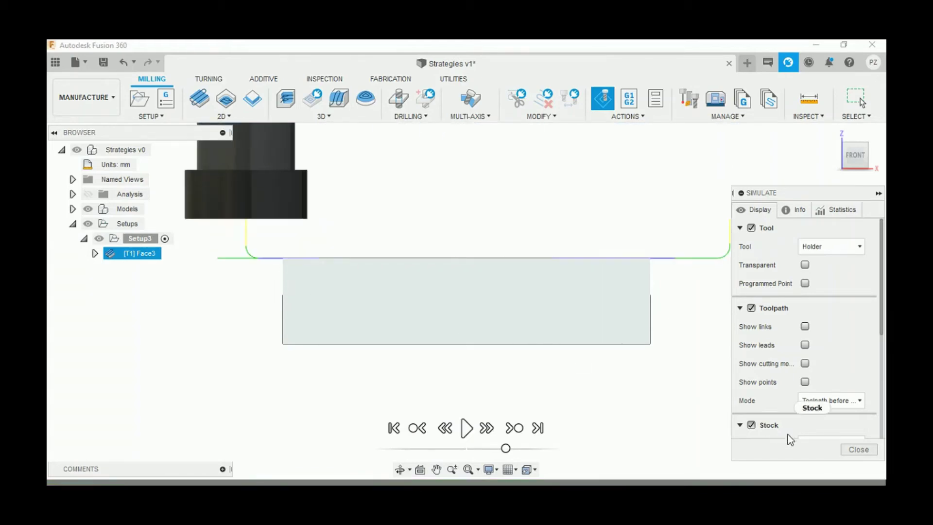
click(857, 449)
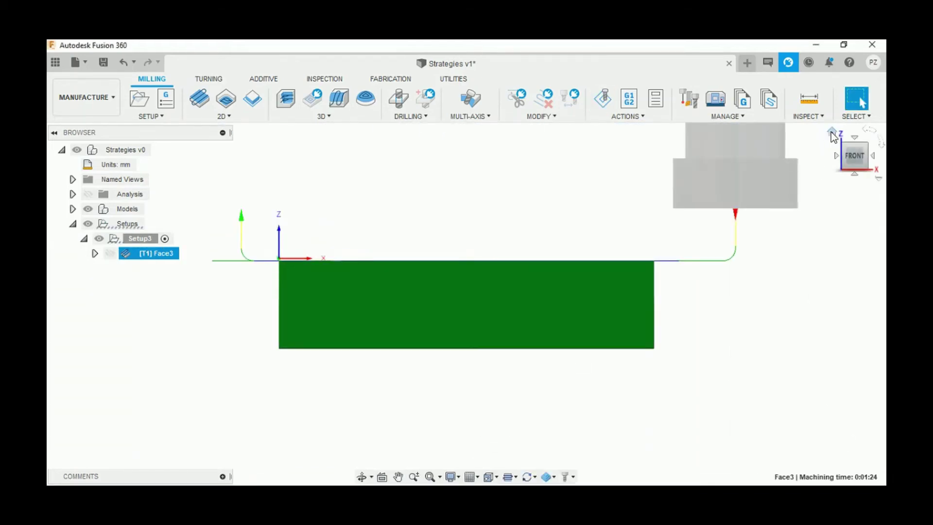
click(832, 132)
Edit the face operation, set its pass extension to 30 mm and regenerate the toolpath
right_click(145, 253)
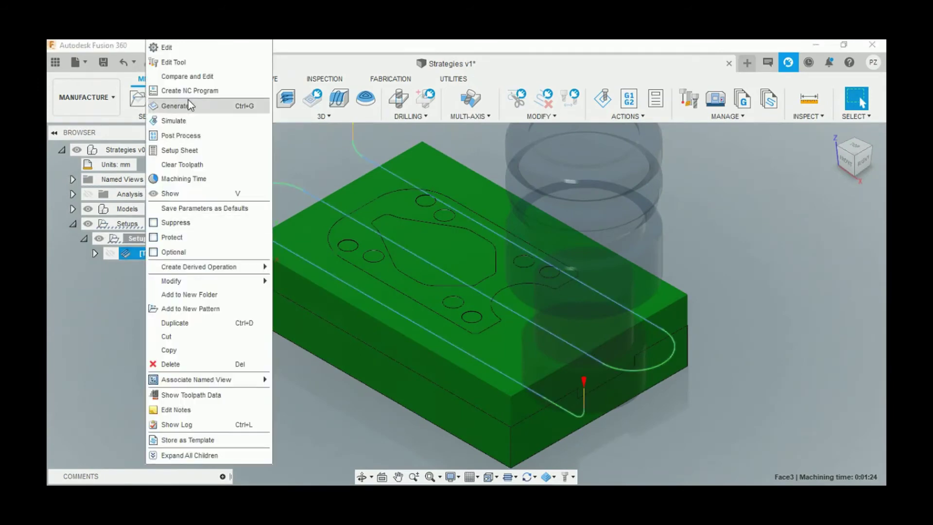
click(197, 48)
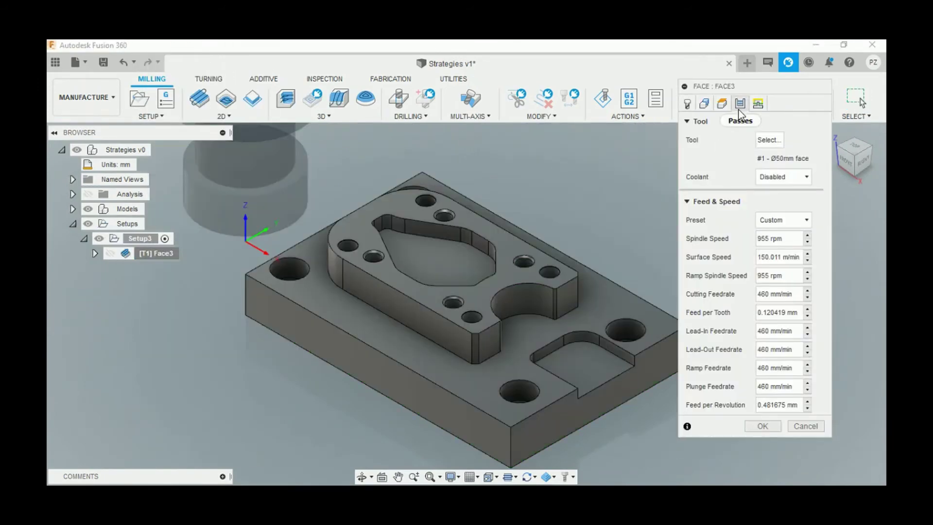
click(740, 103)
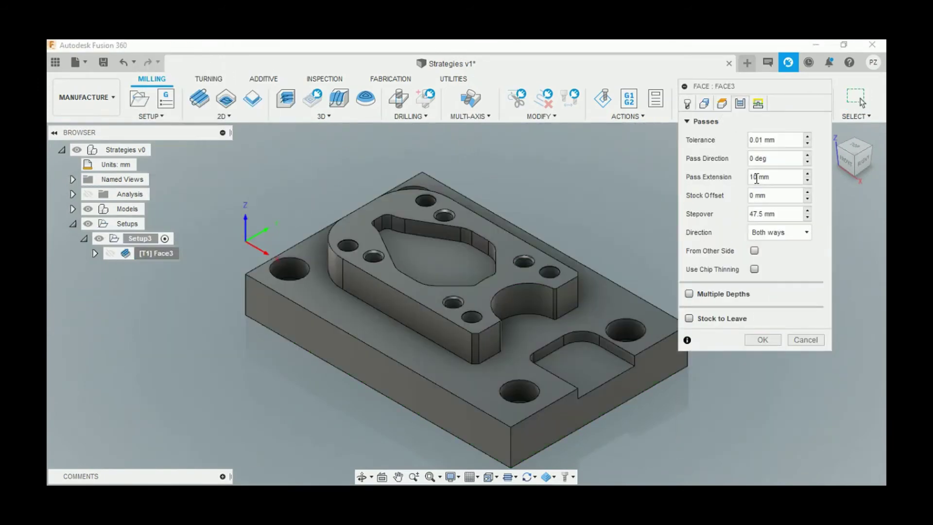
key(BackSpace)
click(761, 341)
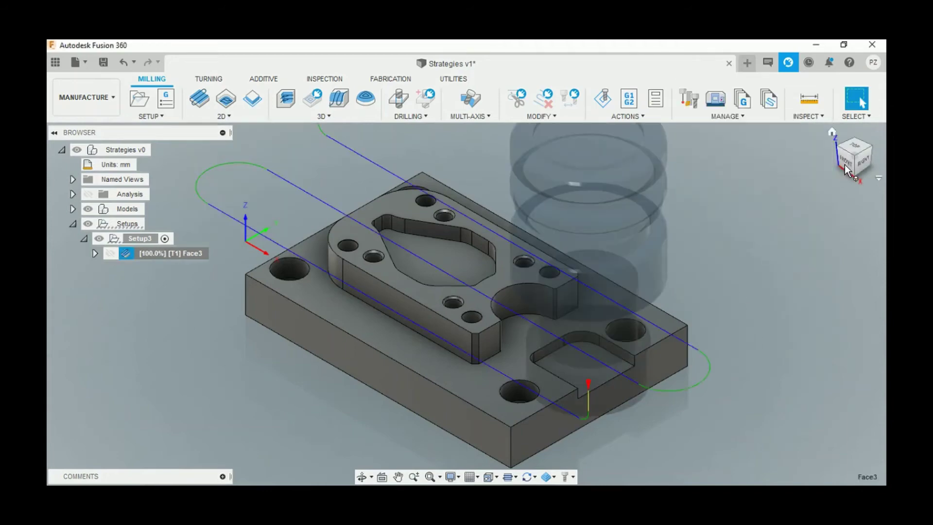
Simulate the toolpath with the 30 mm pass extension from the front view, and exit to the home view
click(846, 166)
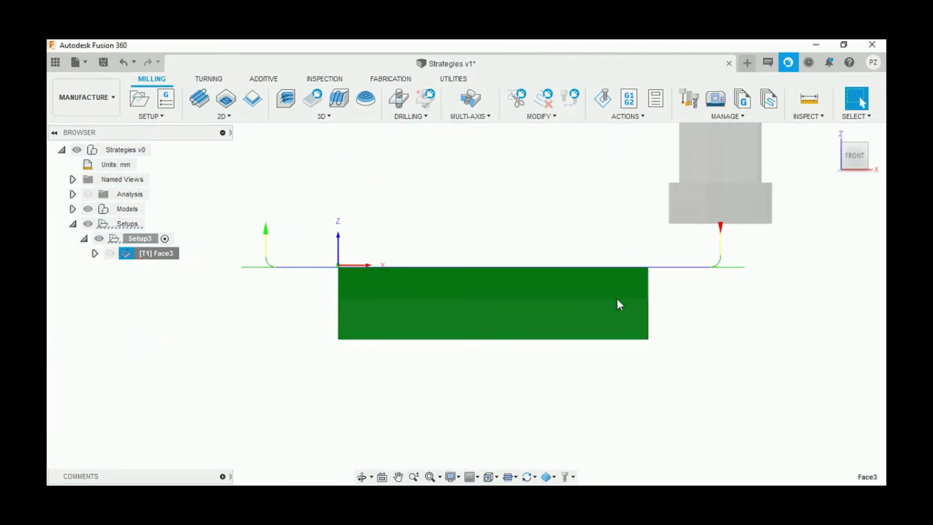
scroll(436, 247, up, 1)
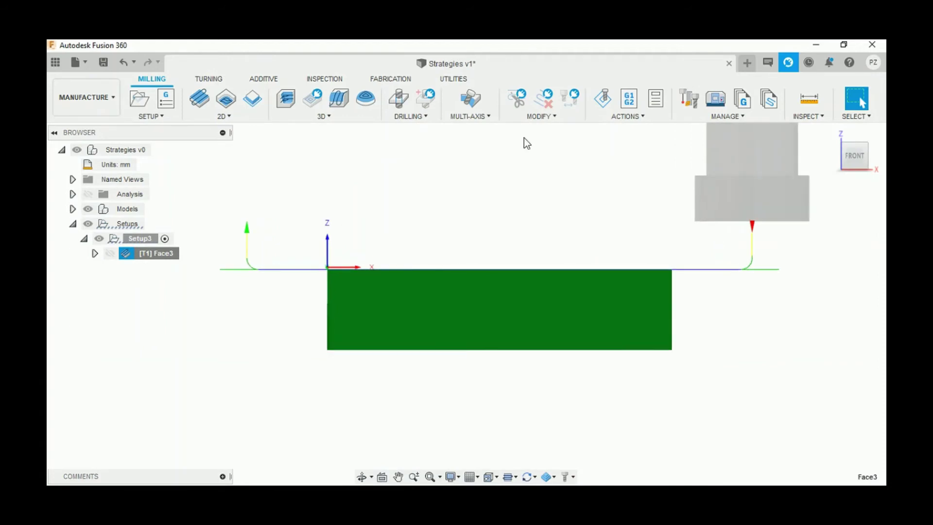
click(601, 99)
click(462, 434)
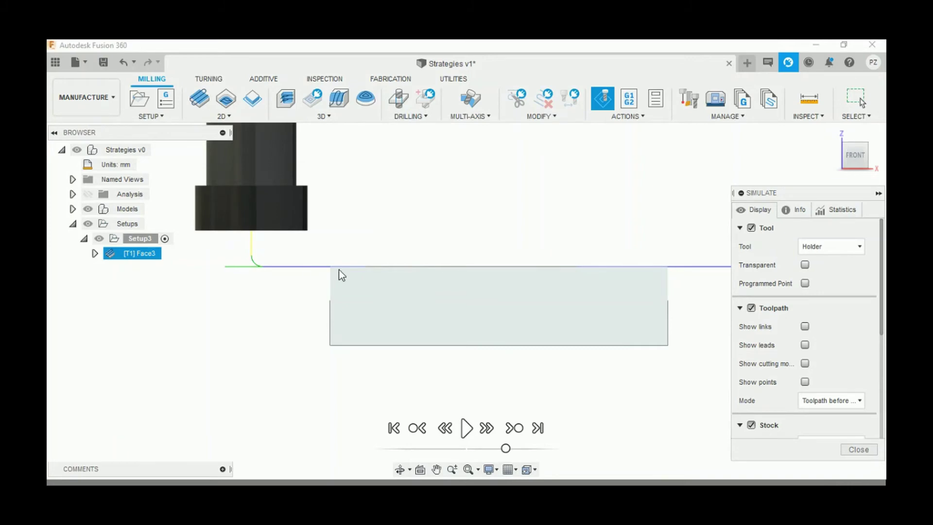
click(857, 449)
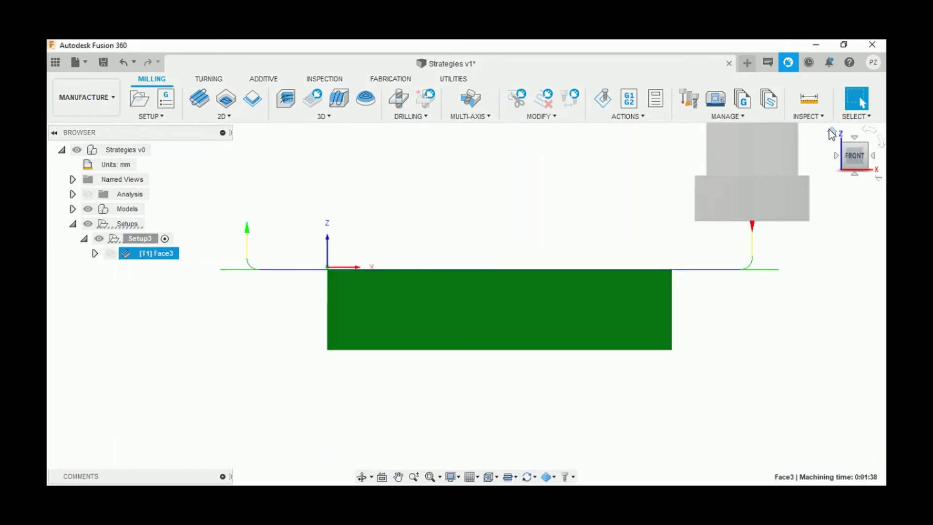
click(832, 130)
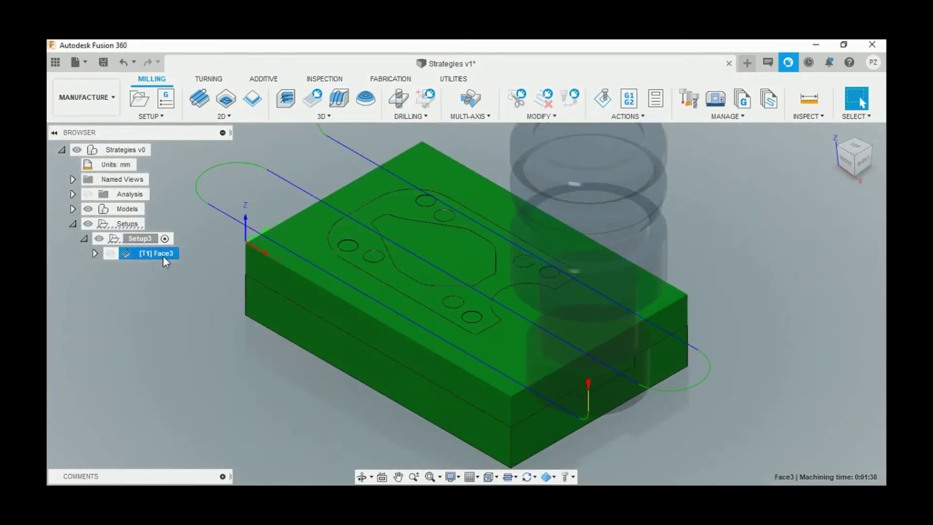
Edit the face operation, check the stock offset description, set the stepover to 20 mm and regenerate the toolpath
right_click(163, 254)
click(199, 46)
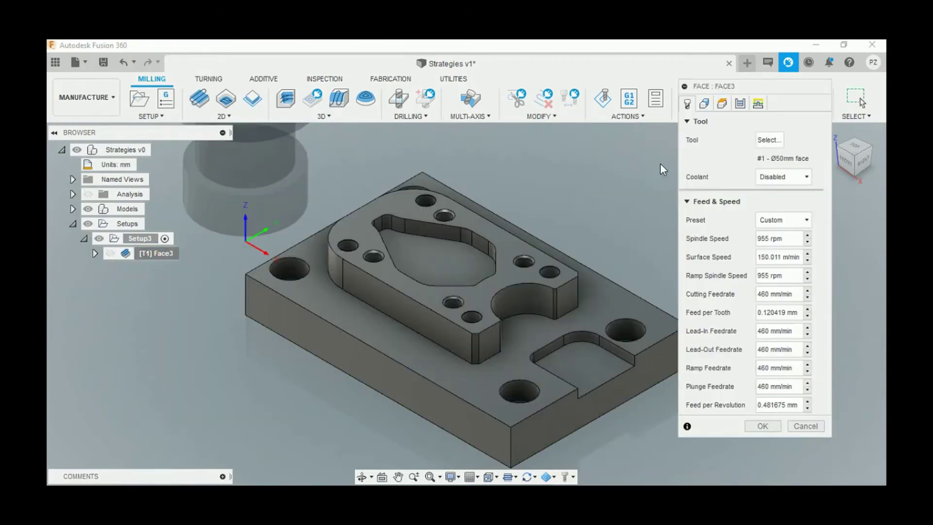
click(744, 106)
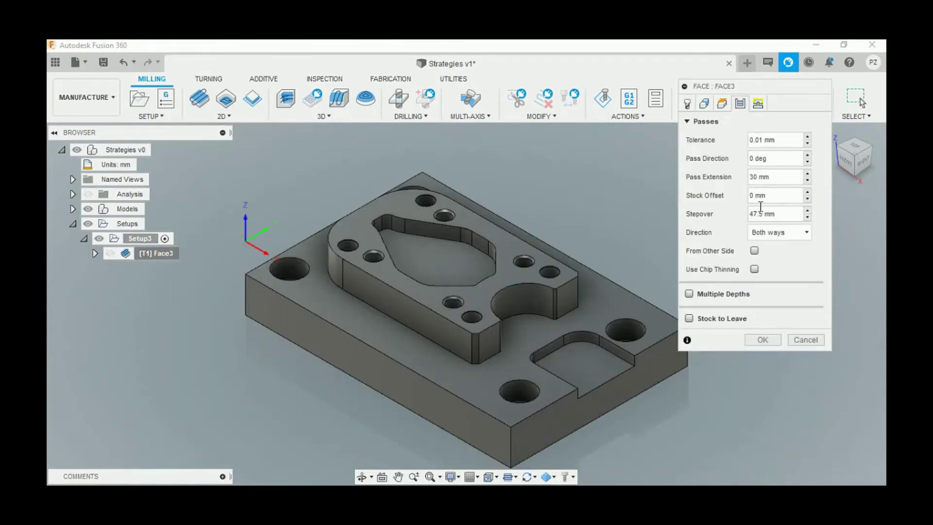
mouse_move(759, 201)
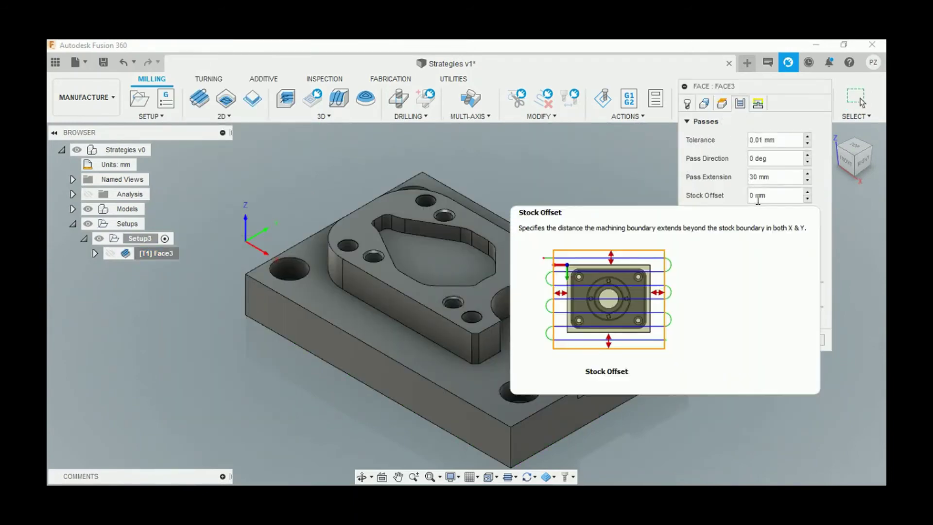
mouse_move(762, 217)
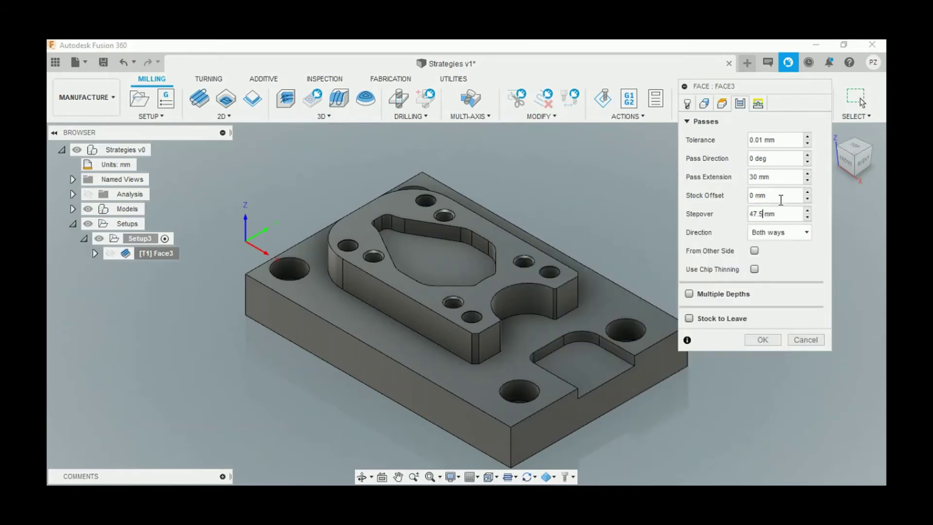
click(770, 215)
click(762, 340)
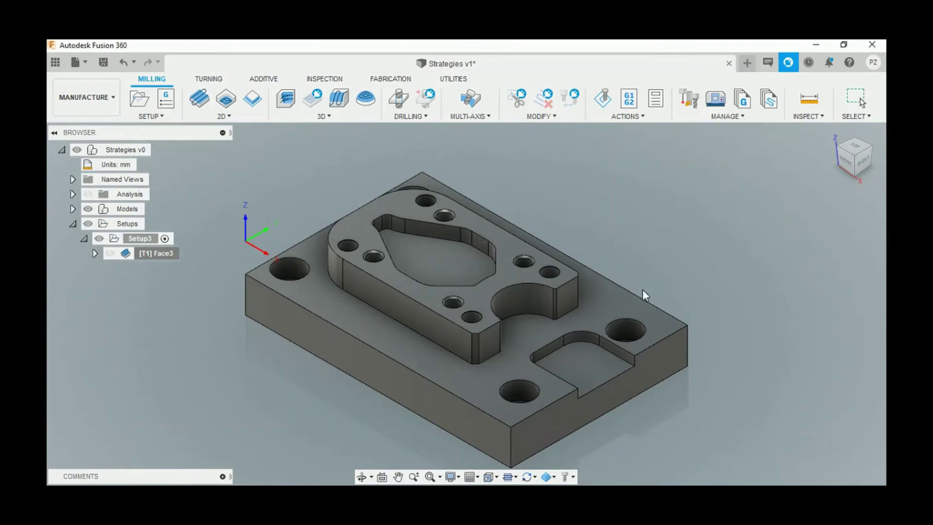
Simulate the facing toolpath with the 20 mm stepover from the home view, and exit the simulation
click(602, 99)
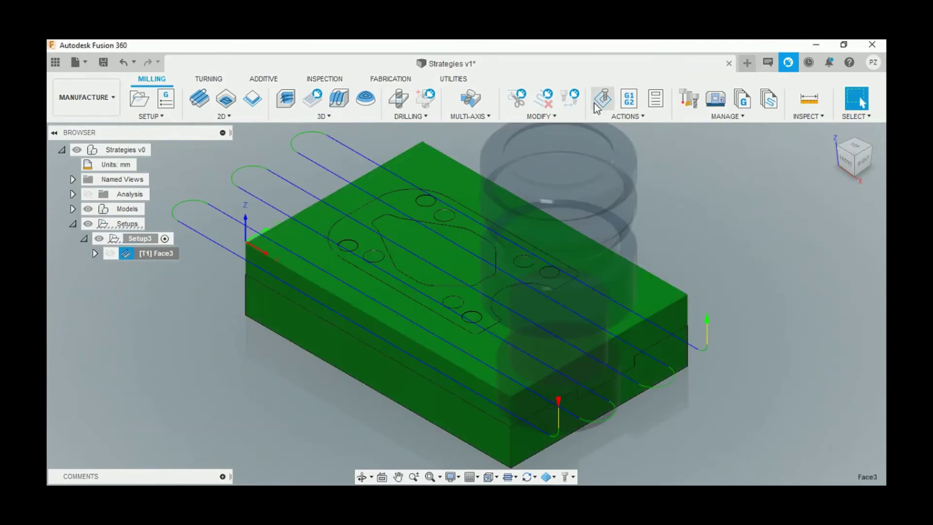
click(465, 428)
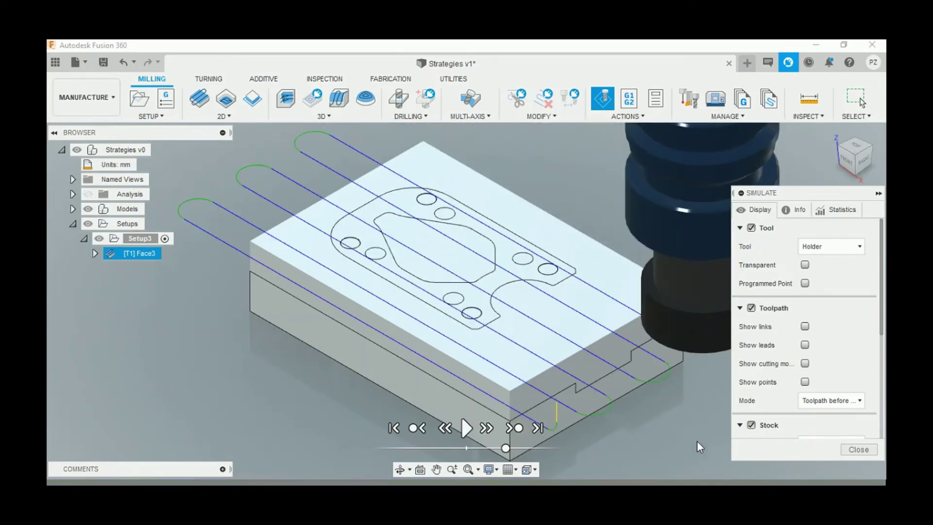
click(851, 449)
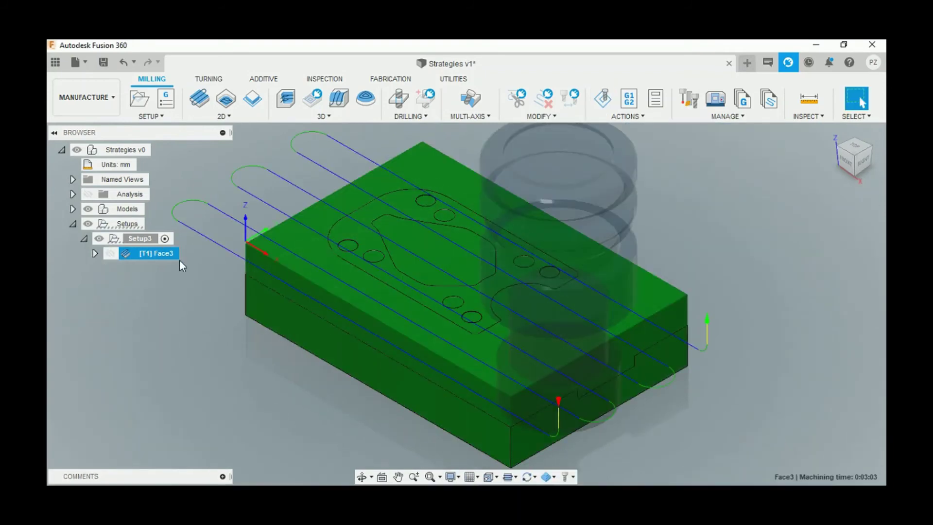
Edit the face operation, set its stepover to 47.5 mm and cutting direction to Climb, and regenerate the toolpath
right_click(167, 261)
click(217, 49)
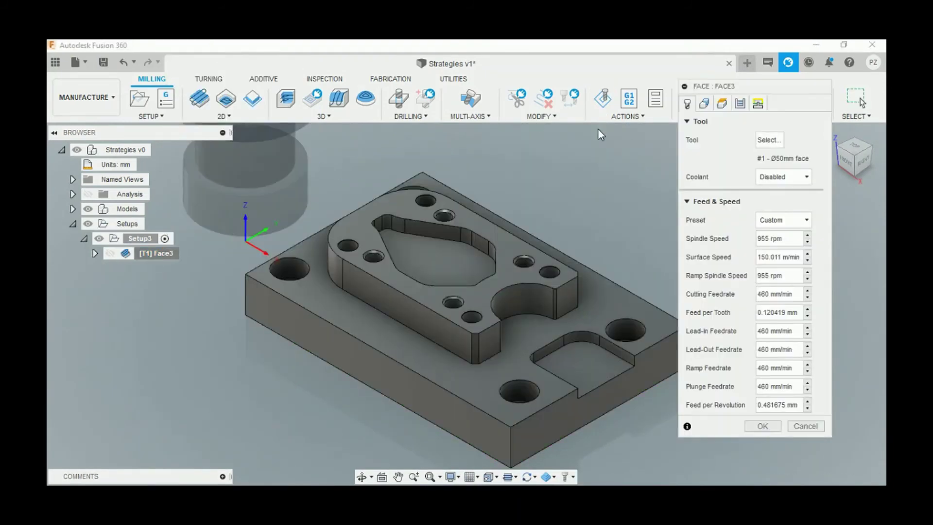
click(758, 105)
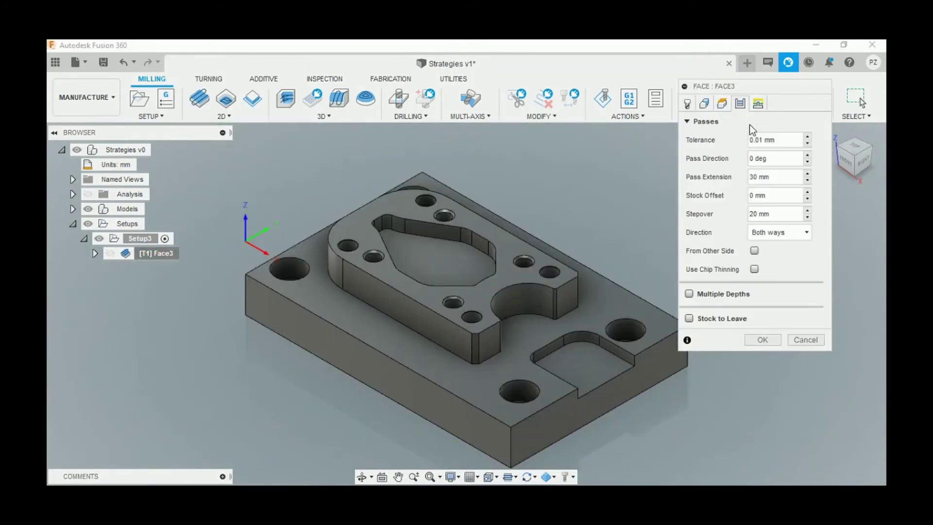
double_click(755, 214)
text(47.5)
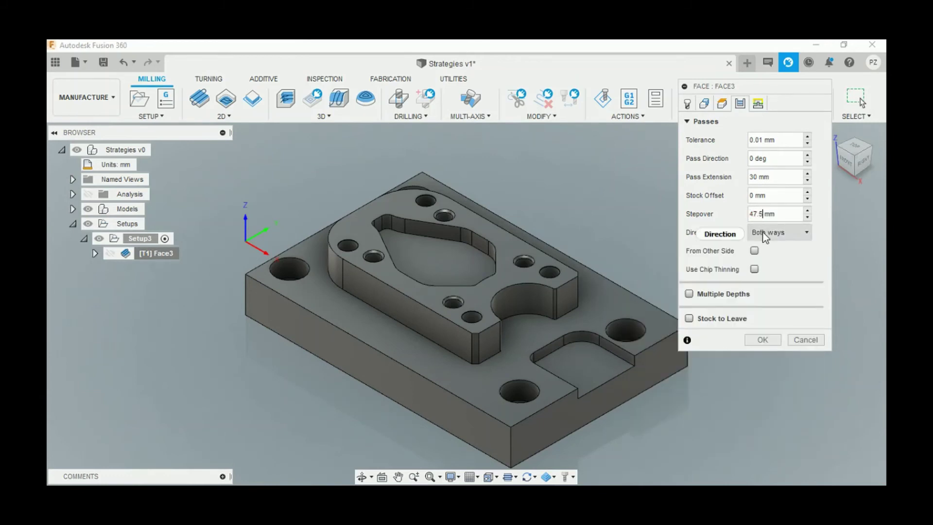
click(766, 233)
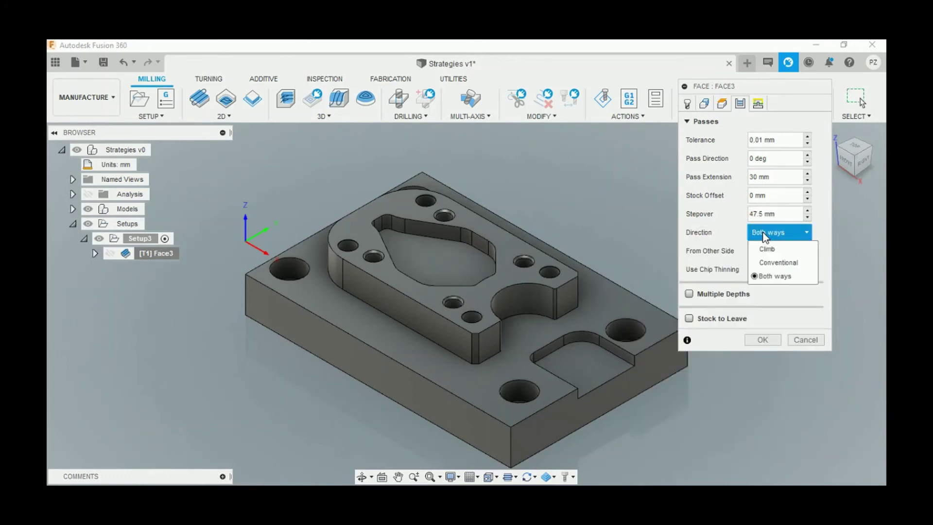
click(762, 234)
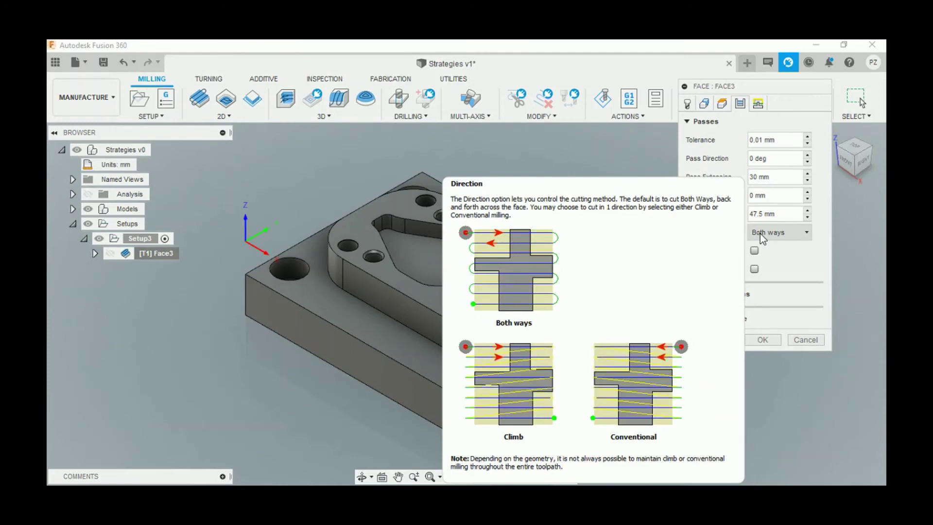
click(760, 233)
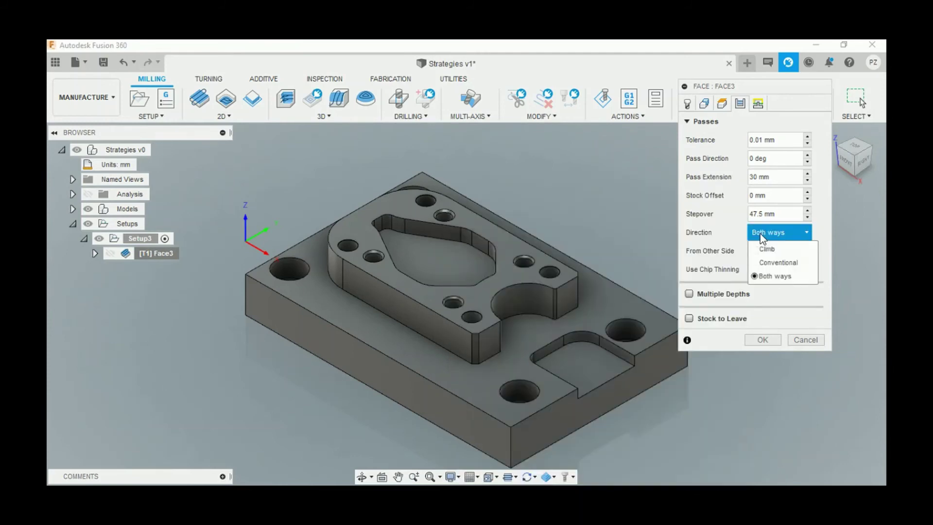
click(767, 250)
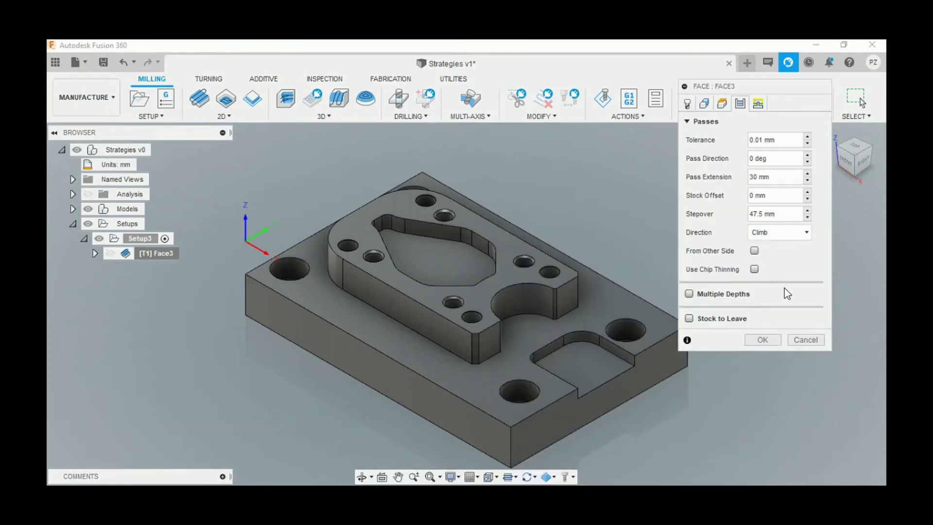
click(772, 340)
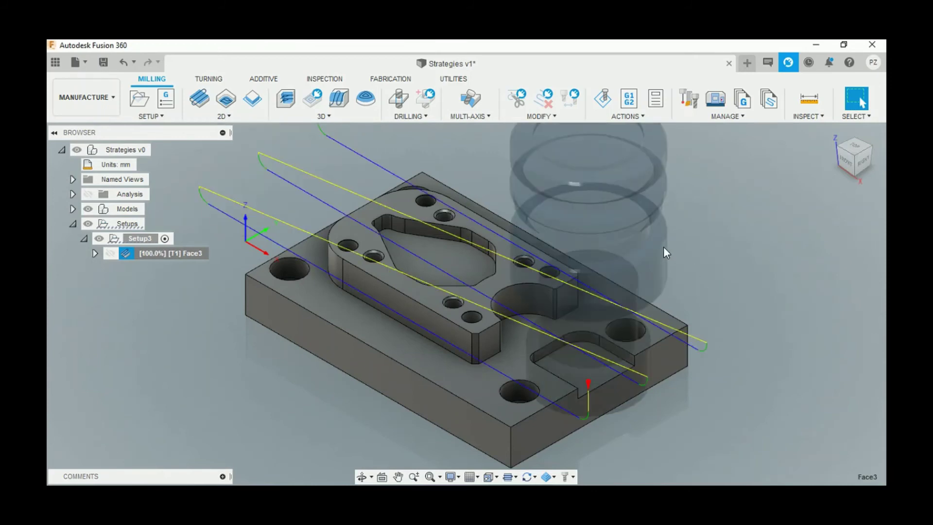
Simulate the facing toolpath with the climb direction and exit the simulation
click(603, 99)
click(466, 428)
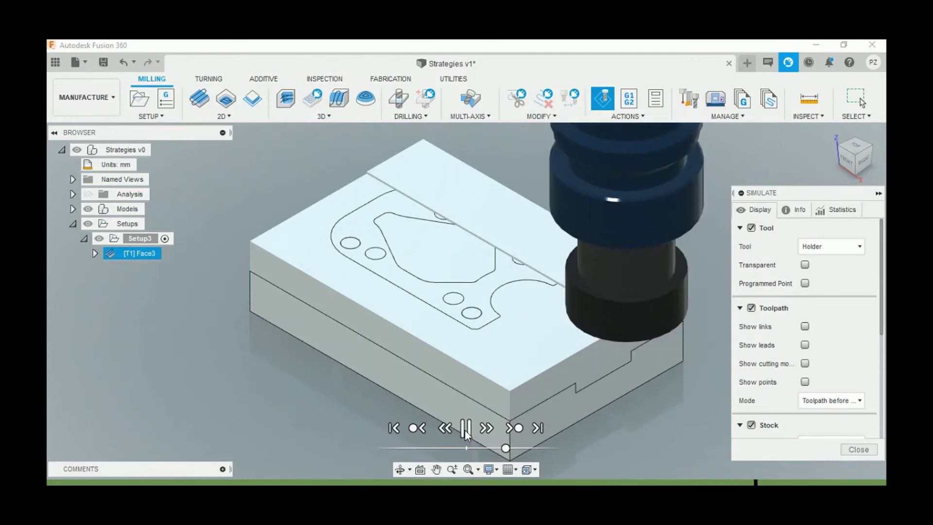
click(514, 429)
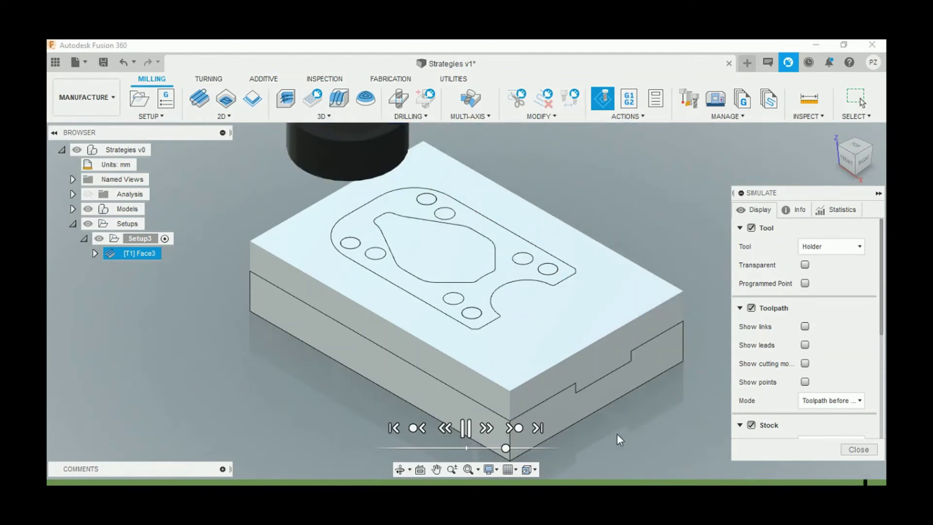
click(875, 454)
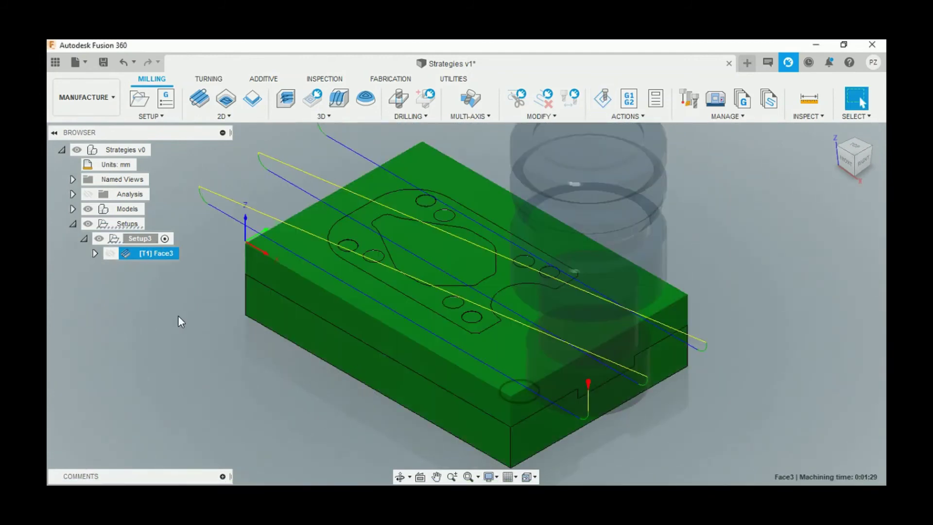
Edit the face operation, set its cutting direction to Conventional and regenerate the toolpath
right_click(161, 252)
click(196, 51)
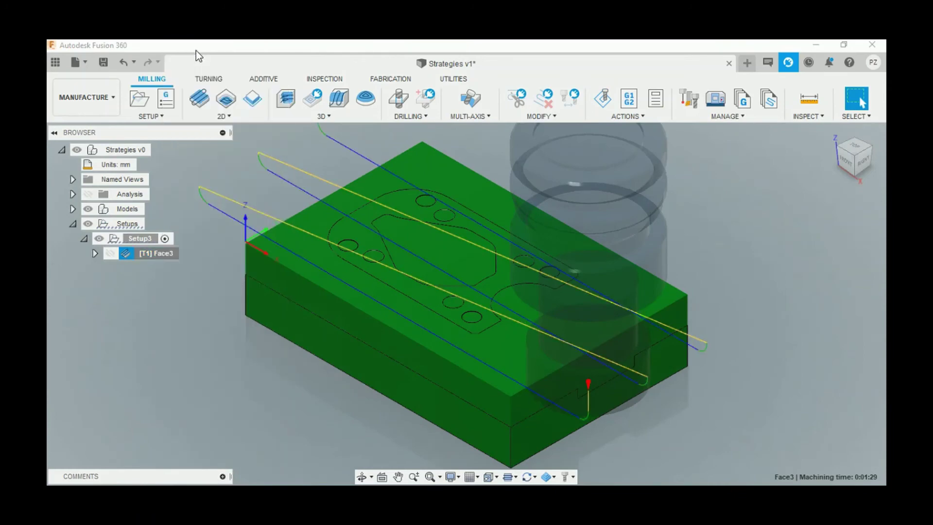
click(740, 103)
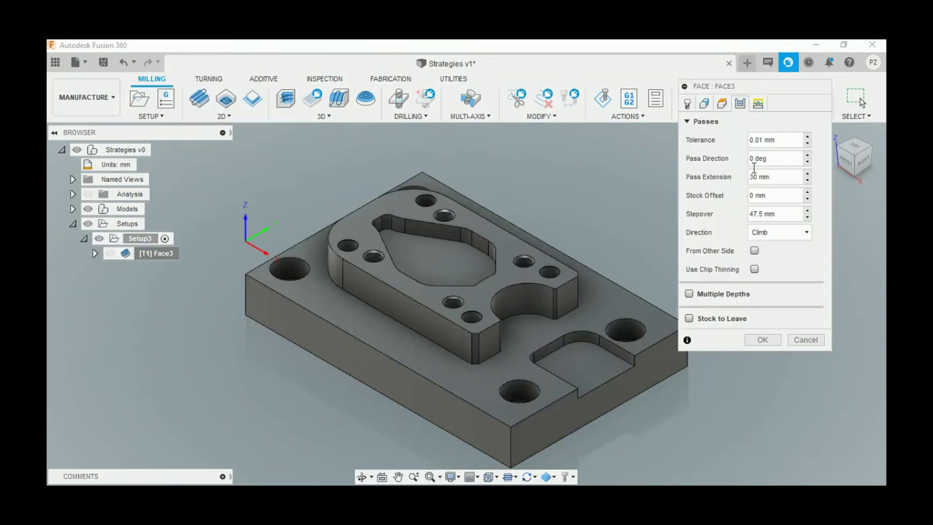
click(766, 236)
click(778, 263)
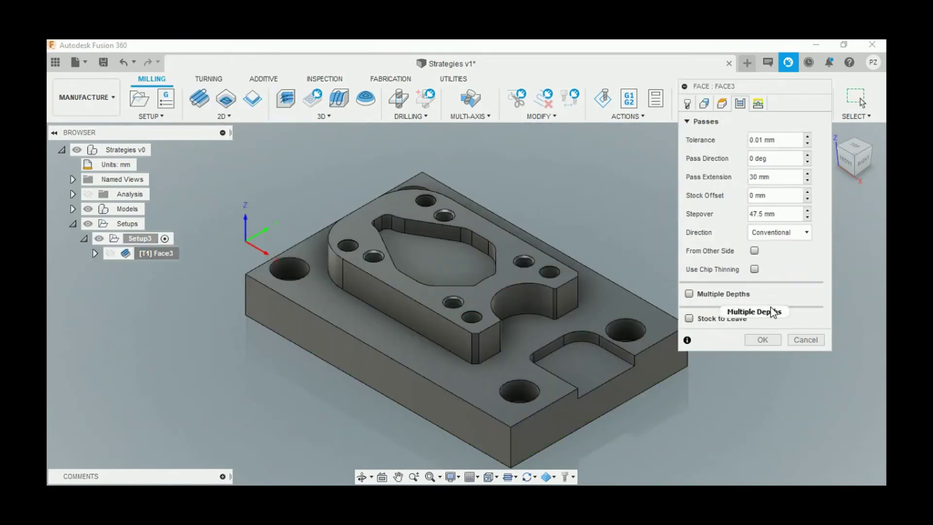
click(761, 341)
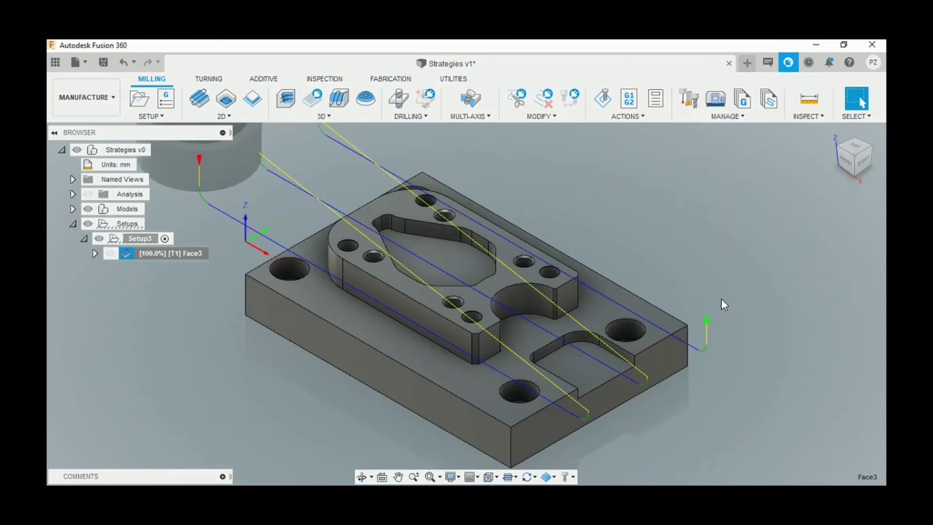
Simulate the facing toolpath with the conventional direction and exit the simulation
click(602, 102)
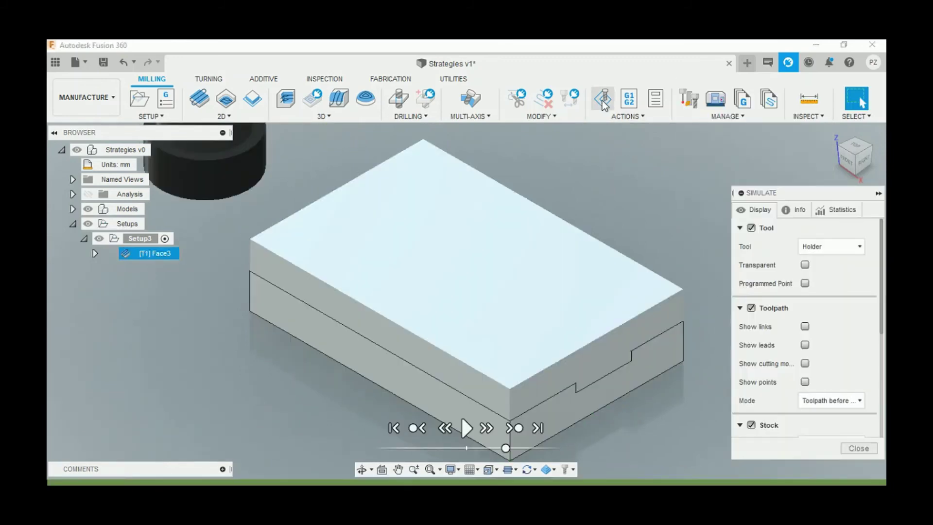
click(462, 426)
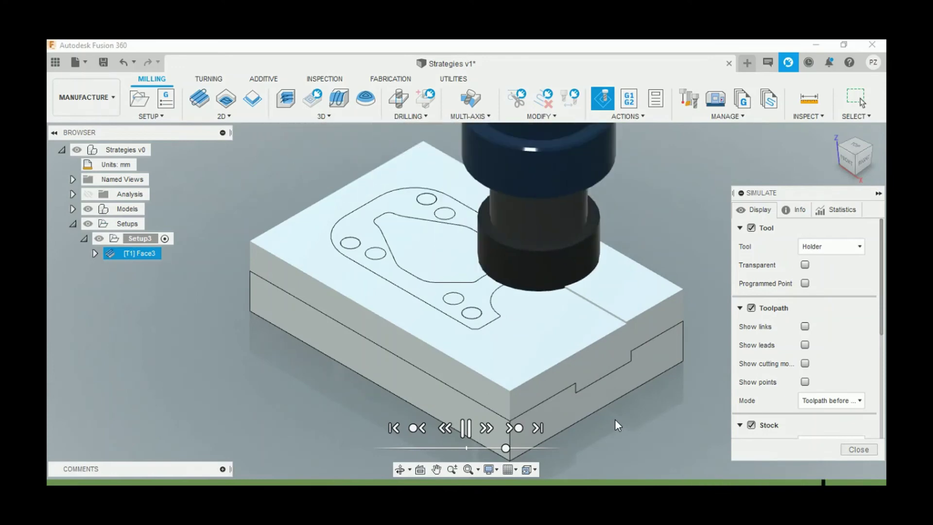
click(851, 450)
Edit the face operation and set its cutting direction to Both ways
right_click(165, 250)
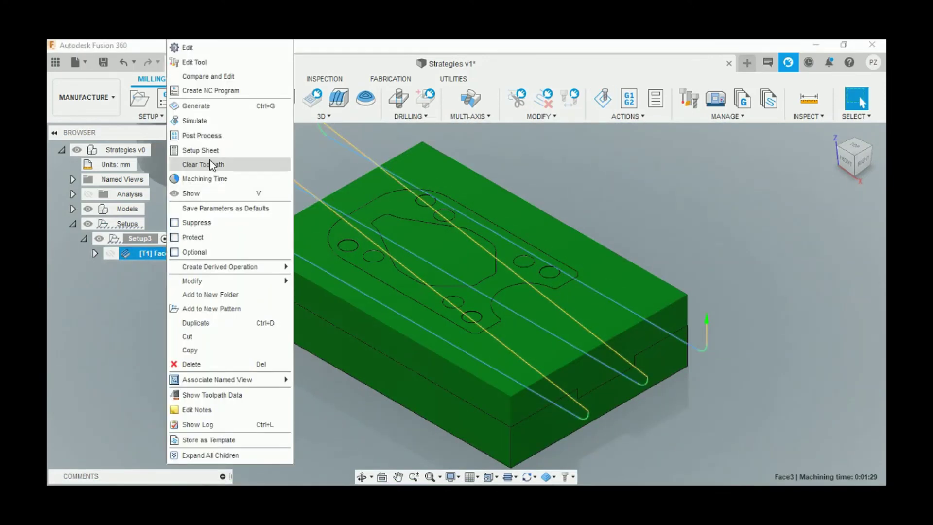
click(208, 46)
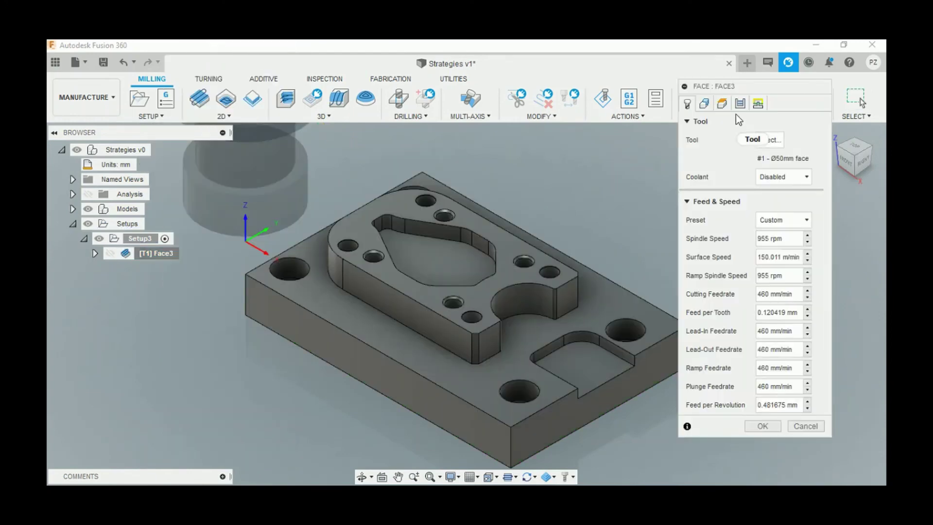
click(741, 105)
click(763, 234)
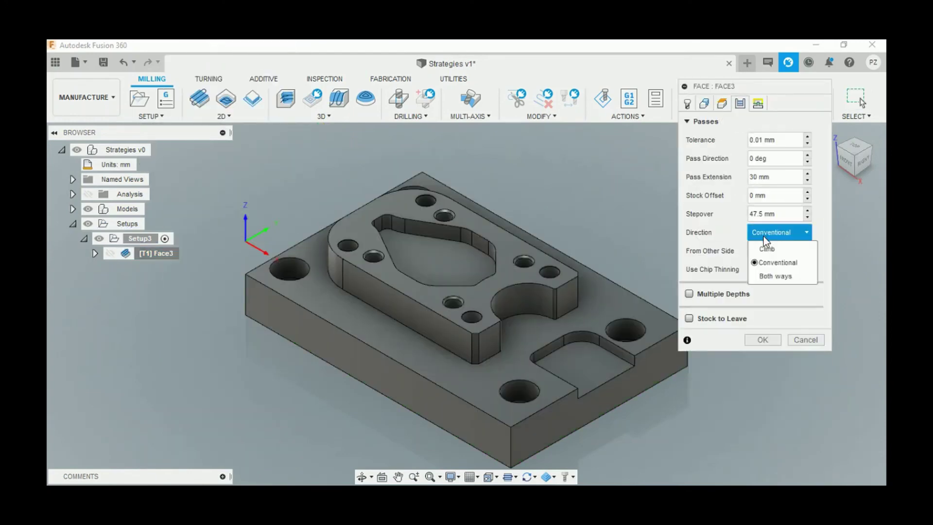
click(762, 274)
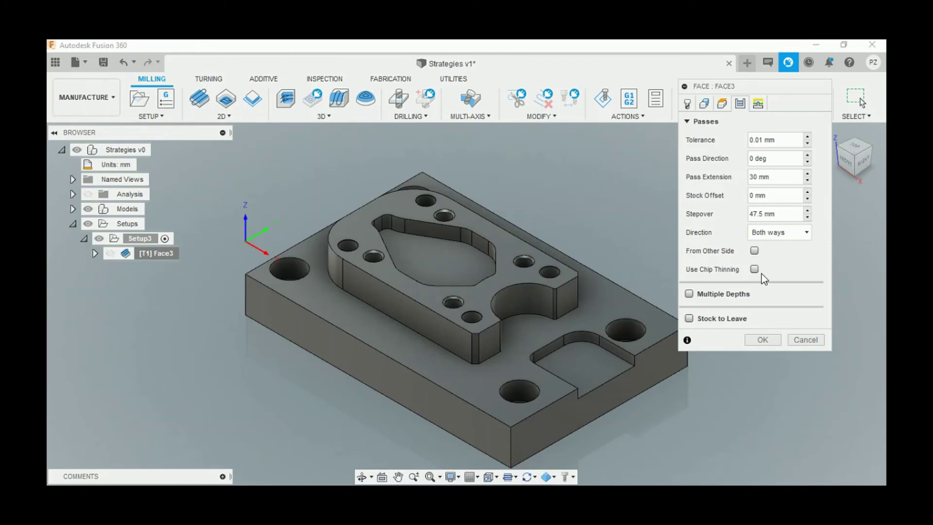
Enable Multiple Depths with a maximum stepdown of 0.5 mm for the face operation and regenerate the toolpath
click(688, 294)
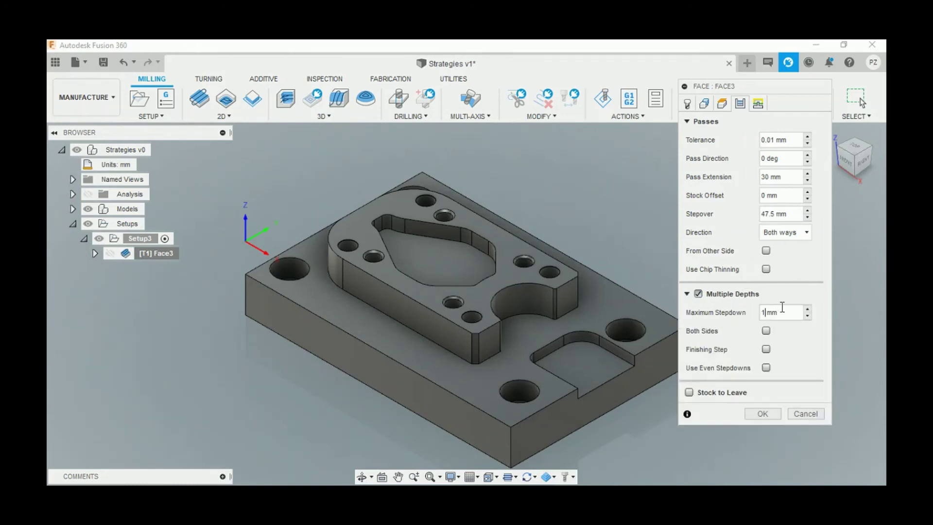
key(BackSpace)
click(768, 413)
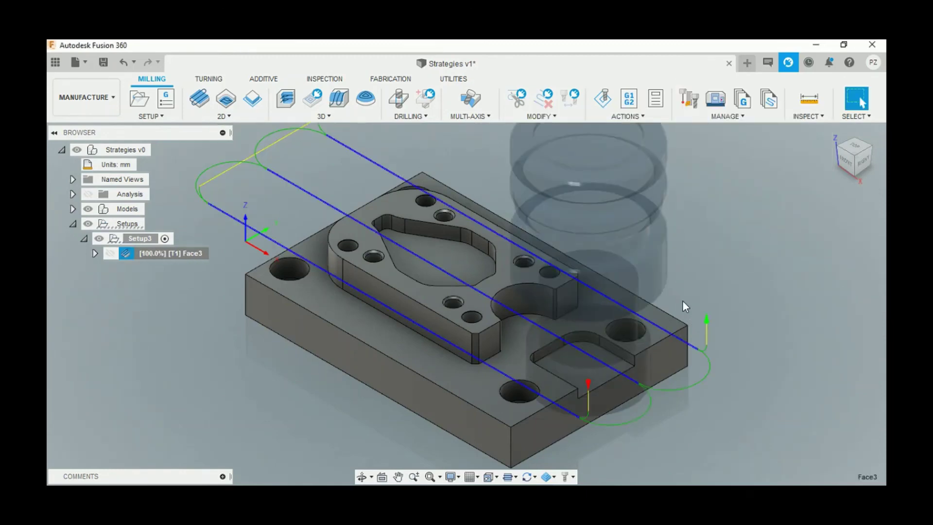
Simulate the facing toolpath with the 0.5 mm stepdowns and exit the simulation
click(605, 100)
click(466, 429)
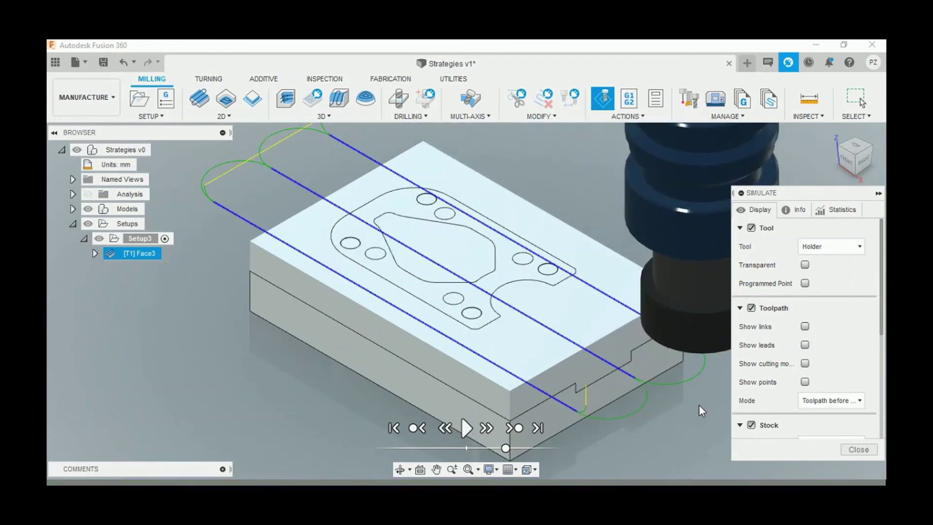
click(850, 450)
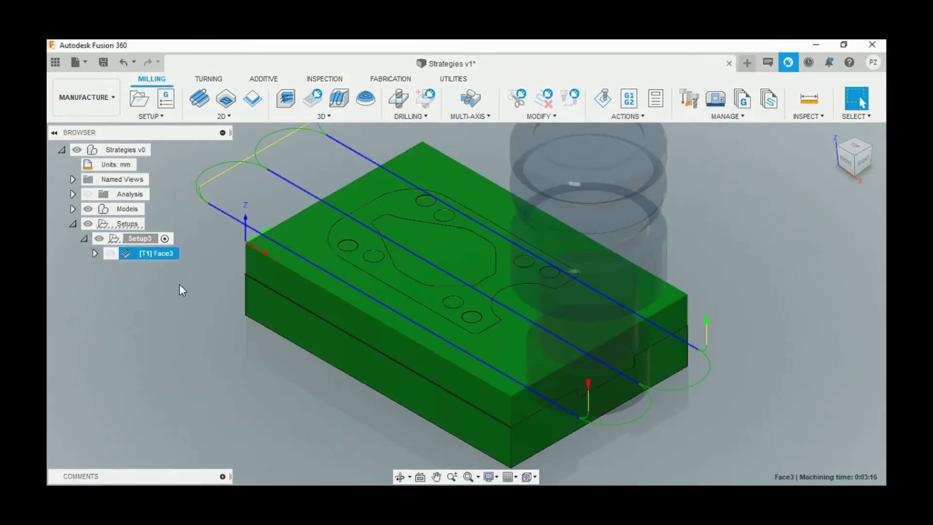
Edit the face operation, enable Both Sides for the multiple depths and regenerate the toolpath
right_click(163, 257)
click(183, 48)
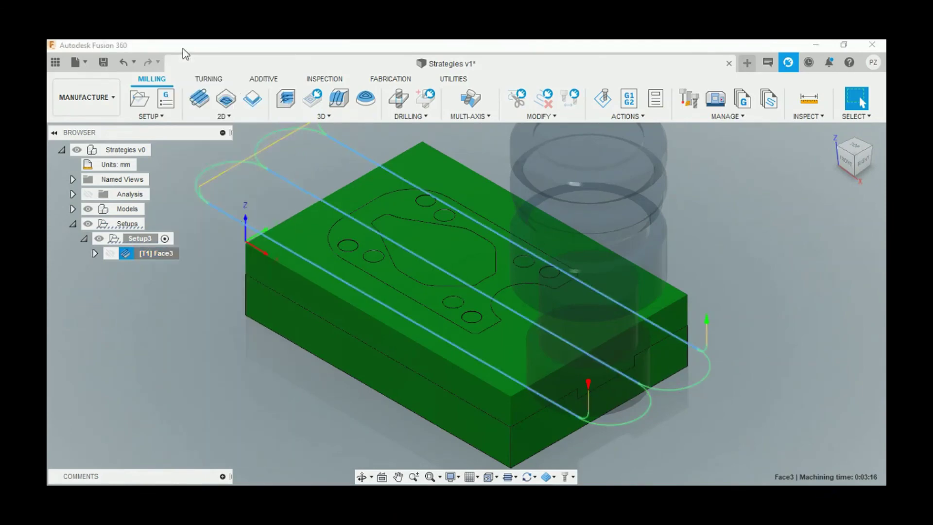
click(740, 103)
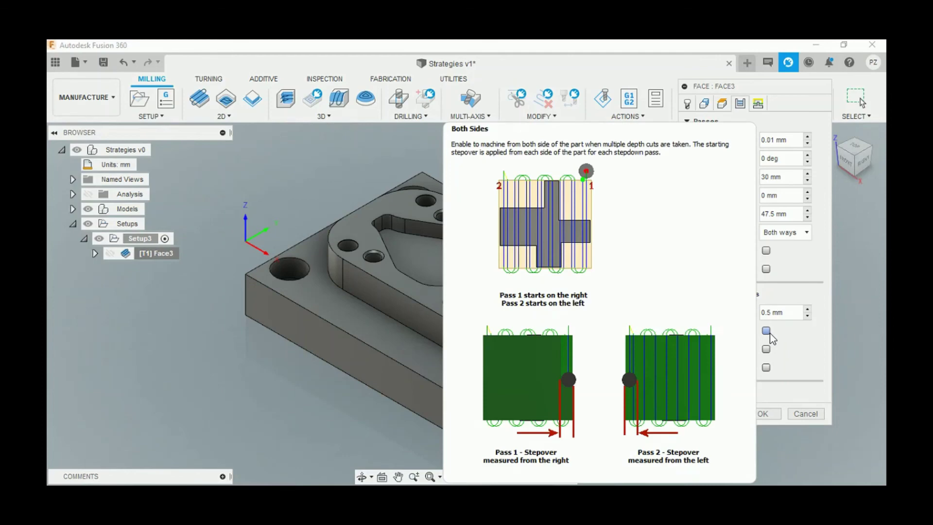
click(768, 332)
click(763, 413)
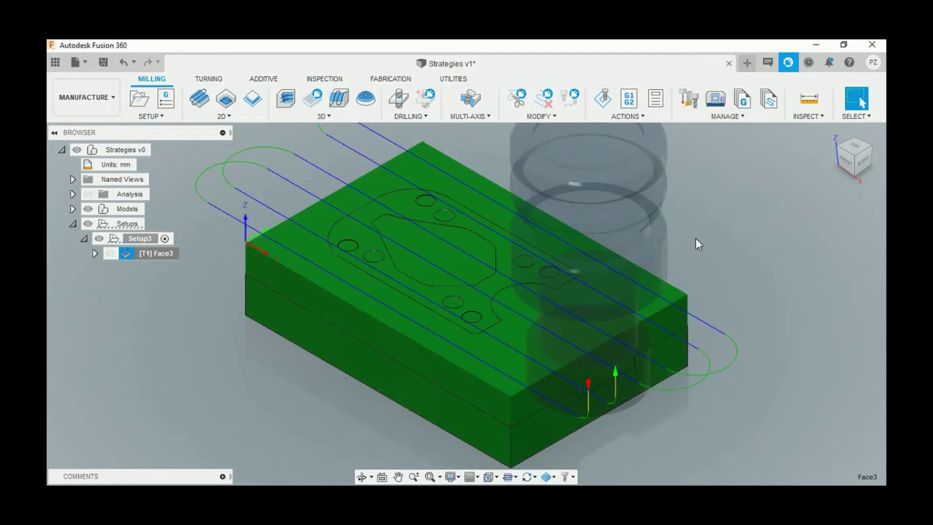
Simulate the multiple-depth facing toolpath with Both Sides enabled and exit the simulation
click(603, 100)
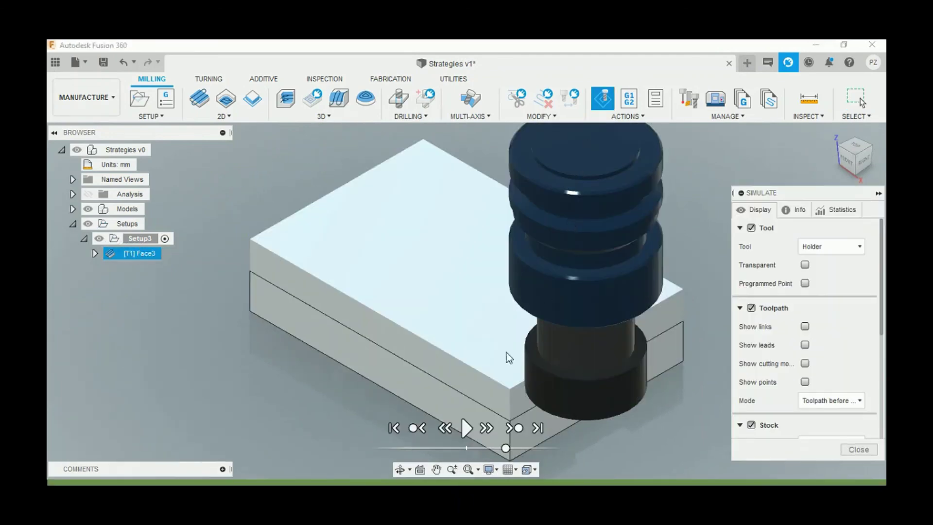
click(469, 427)
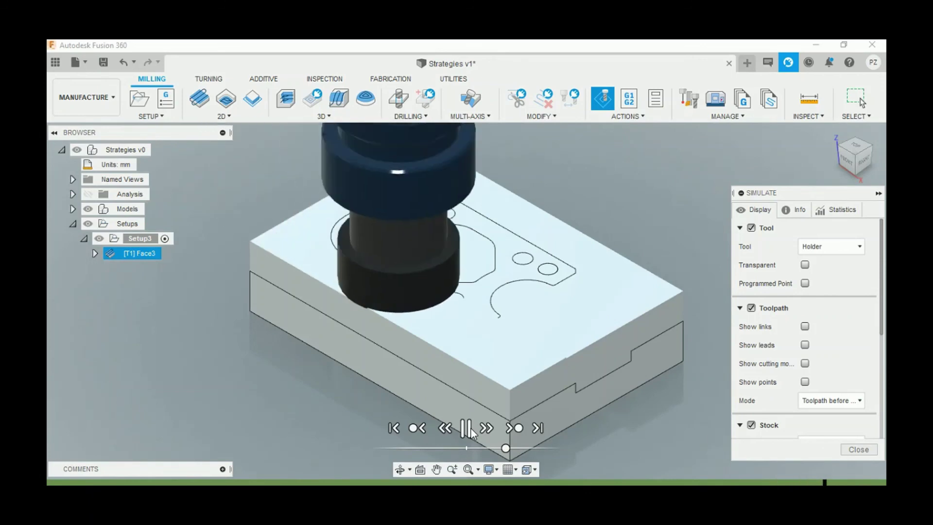
click(467, 428)
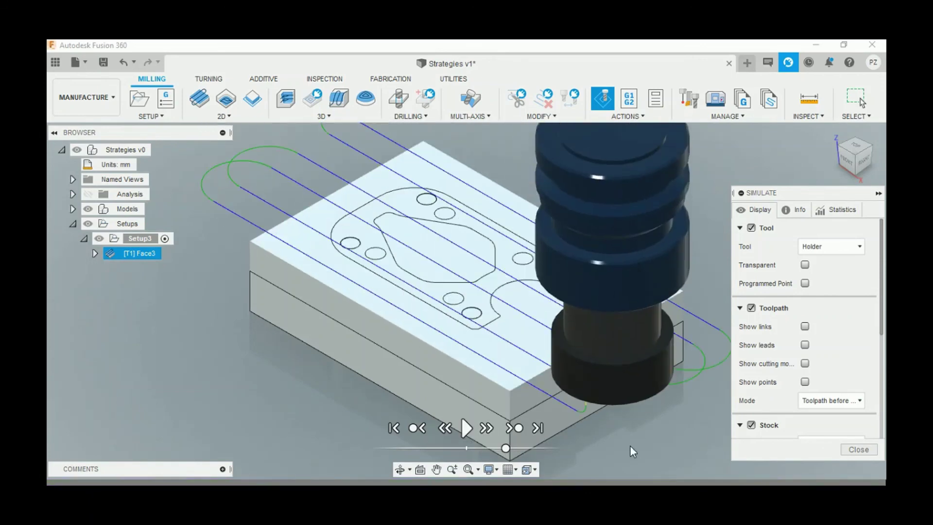
click(859, 450)
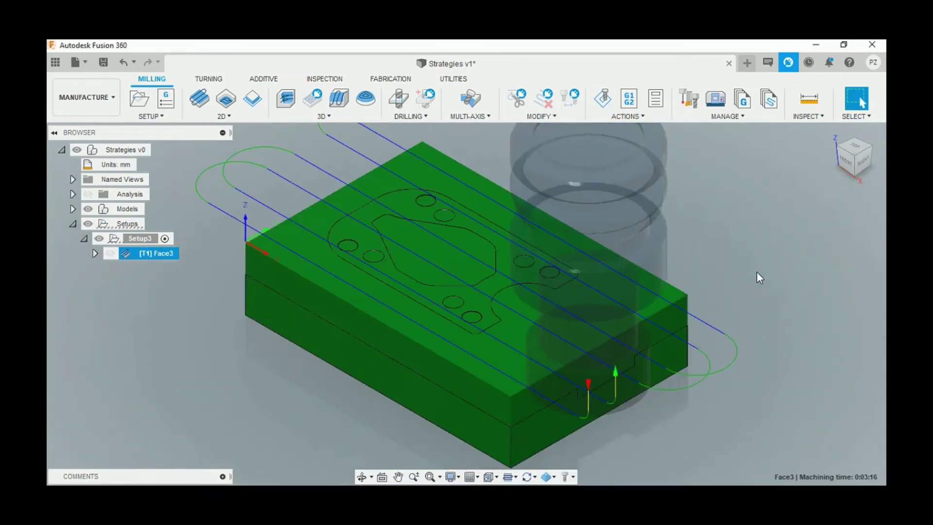